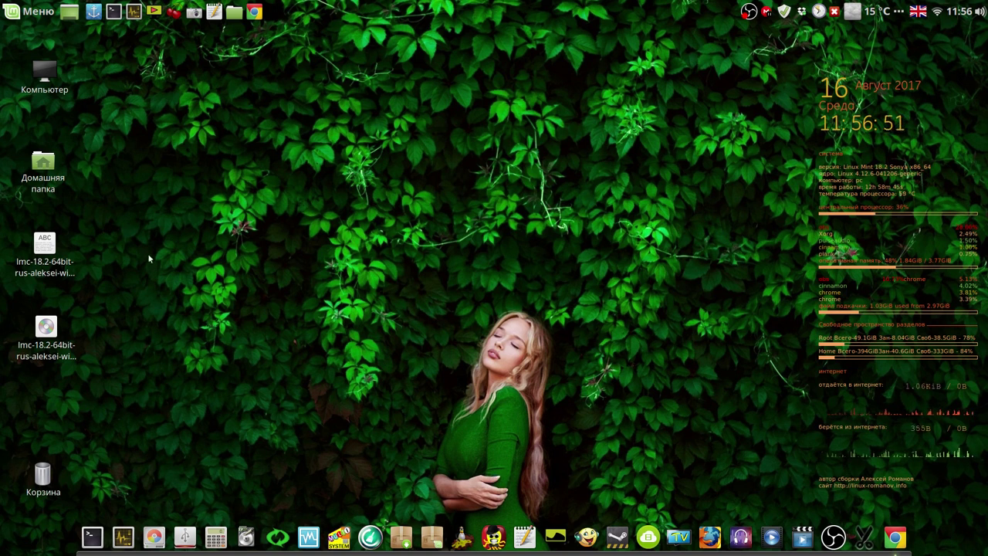
Open the Desktop folder in the file manager and move its window clear of the screen centre.
{"action": "left_click", "coordinate": [236, 12]}
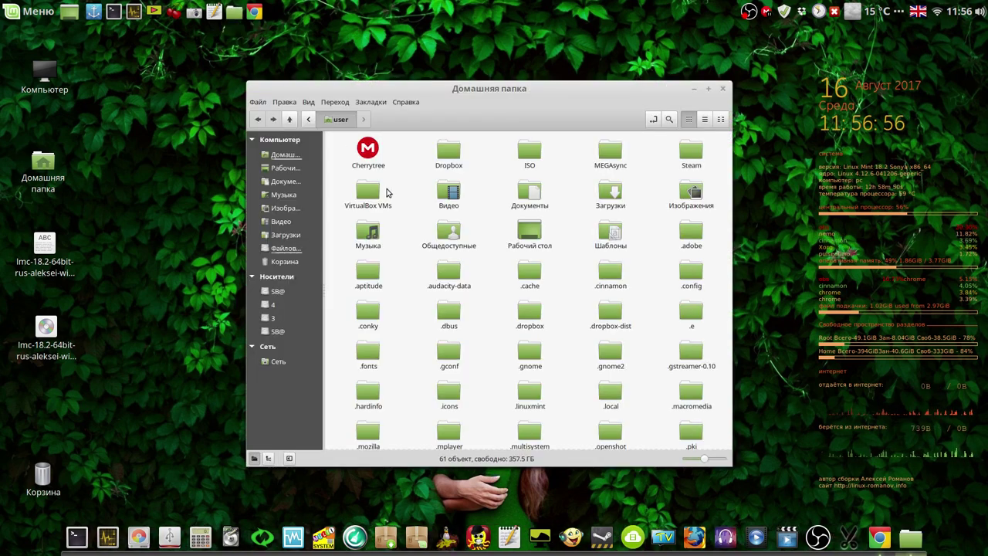
{"action": "left_click", "coordinate": [282, 169]}
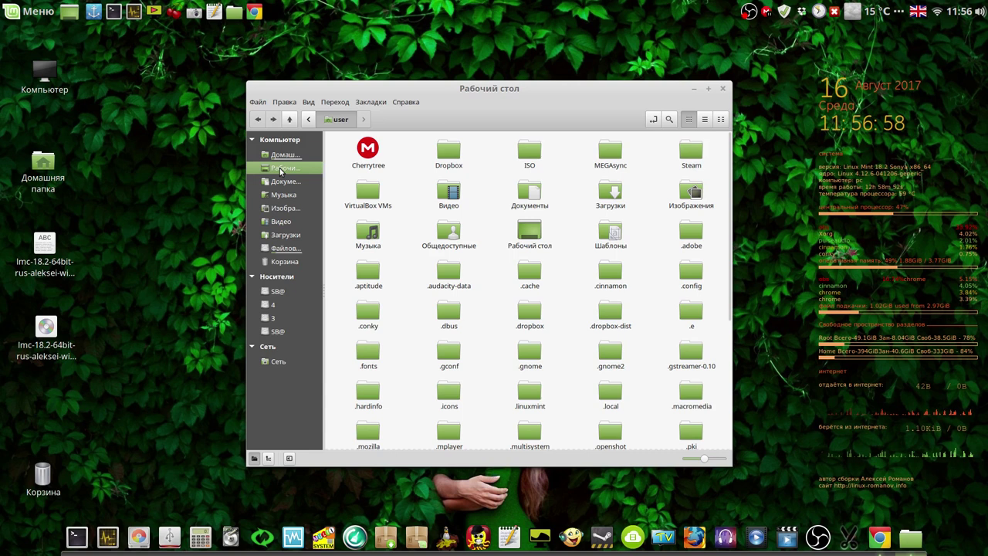
{"action": "left_click", "coordinate": [339, 167]}
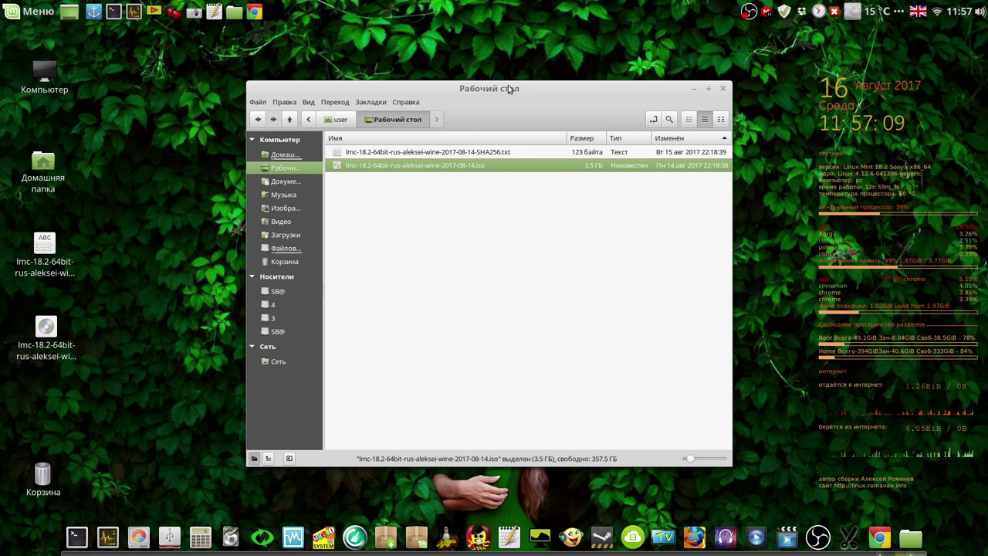
{"action": "left_click_drag", "start_coordinate": [509, 90], "coordinate": [394, 51]}
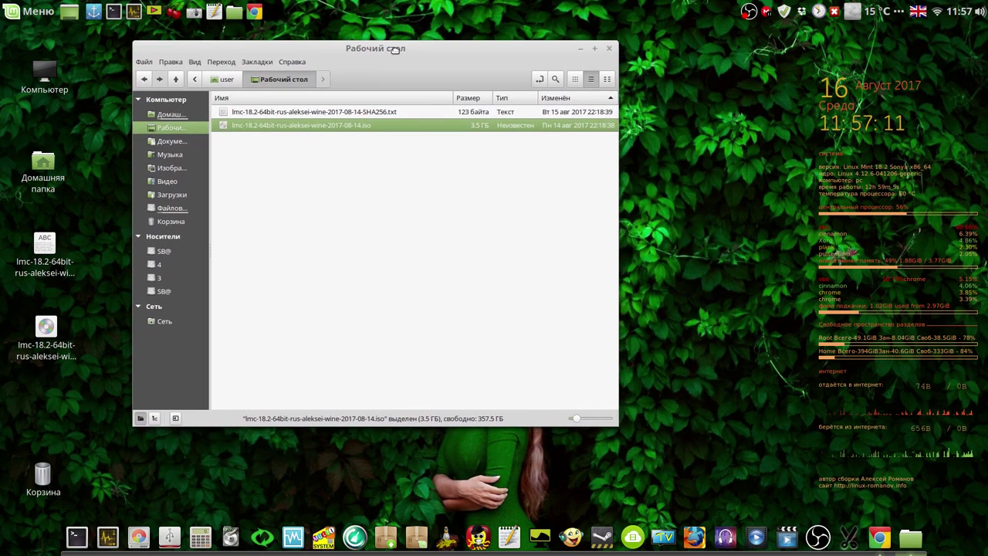
Create a new folder named 7z on the Desktop.
{"action": "right_click", "coordinate": [363, 158]}
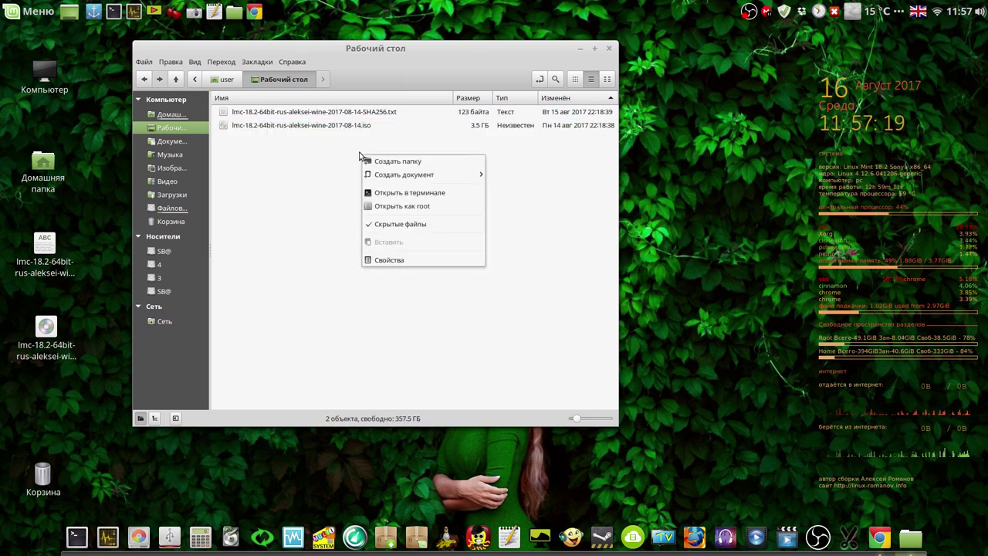
{"action": "left_click", "coordinate": [390, 160]}
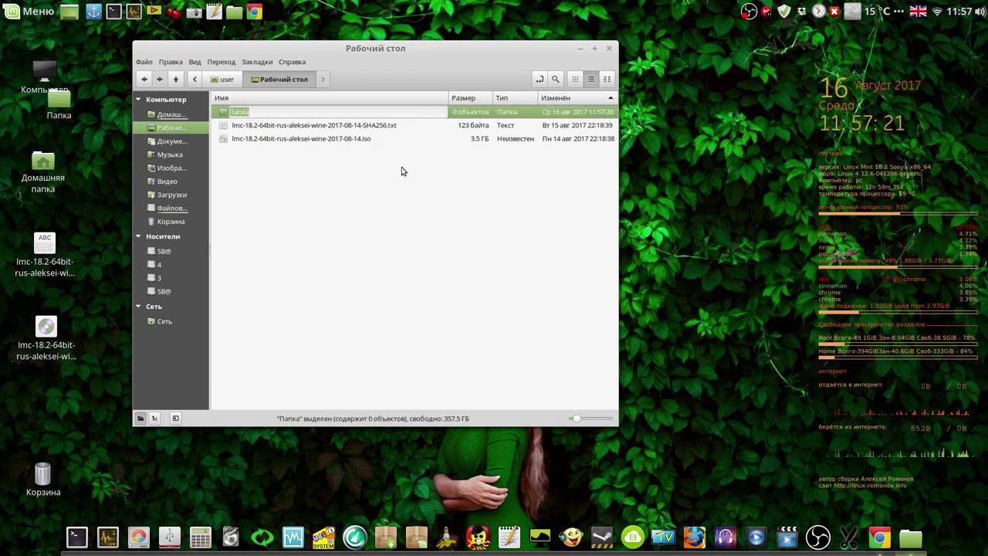
{"action": "type", "text": "7"}
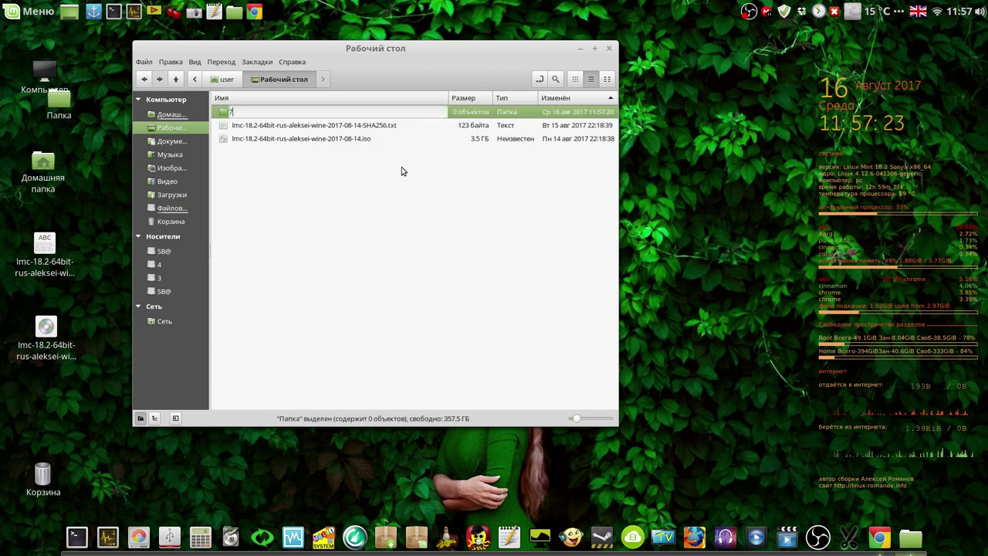
{"action": "type", "text": "z"}
{"action": "key", "text": "Return"}
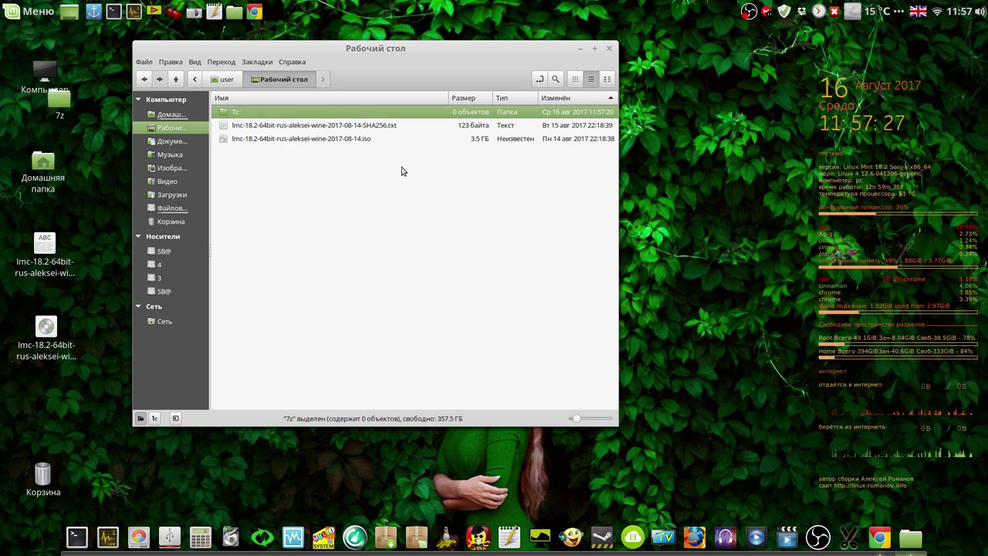
Copy lmc-18.2-64bit-rus-aleksei-wine-2017-08-14.iso from the Desktop into the 7z folder.
{"action": "left_click", "coordinate": [361, 142]}
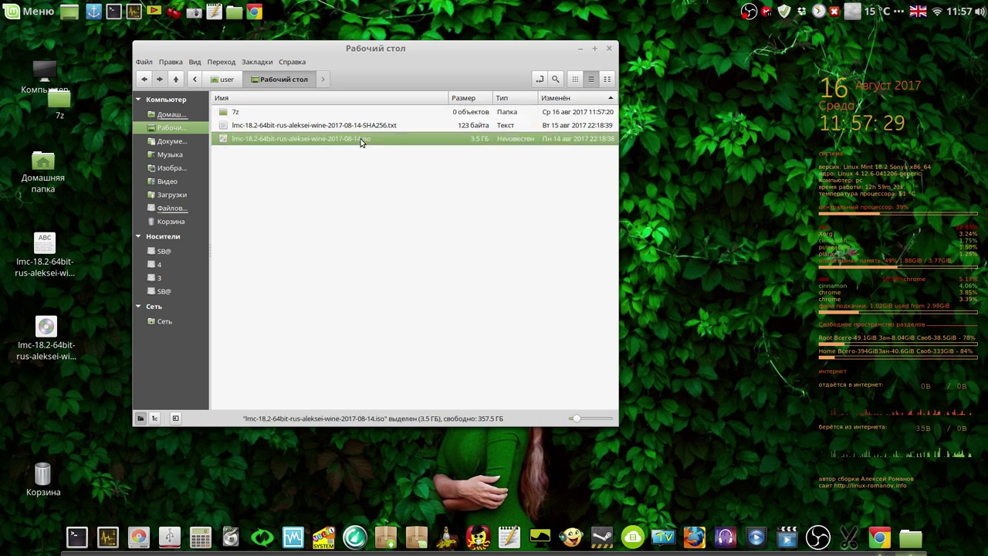
{"action": "right_click", "coordinate": [361, 142]}
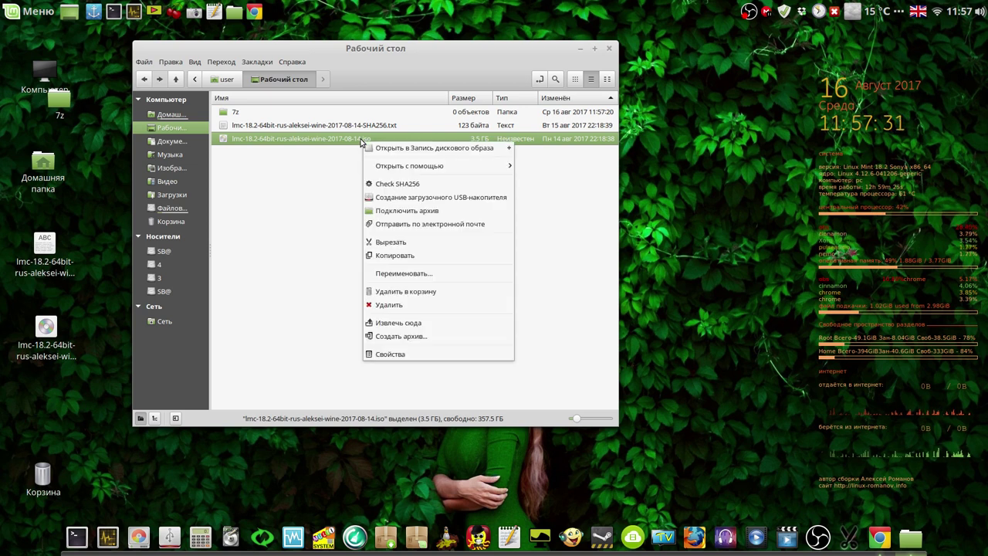
{"action": "left_click", "coordinate": [396, 255]}
{"action": "double_click", "coordinate": [229, 117]}
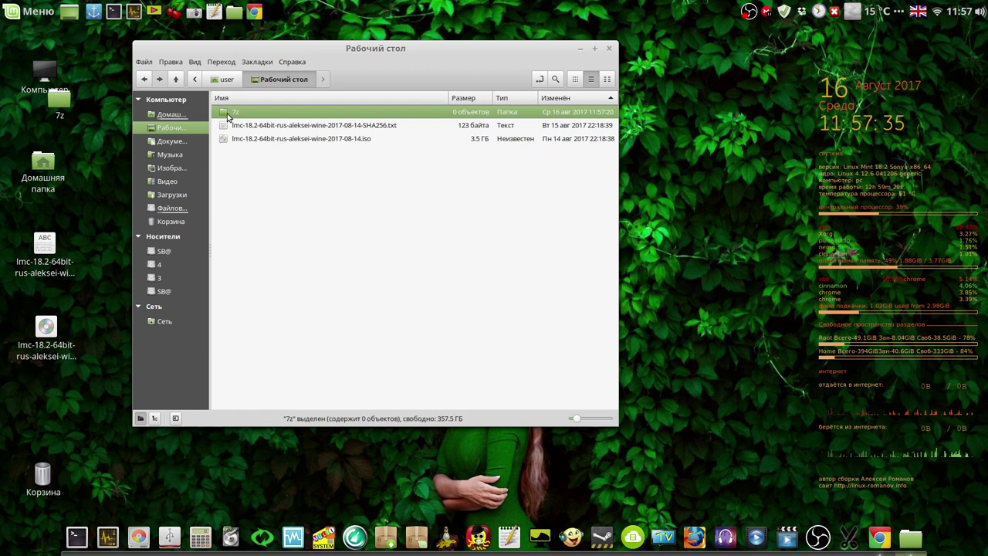
{"action": "right_click", "coordinate": [283, 126]}
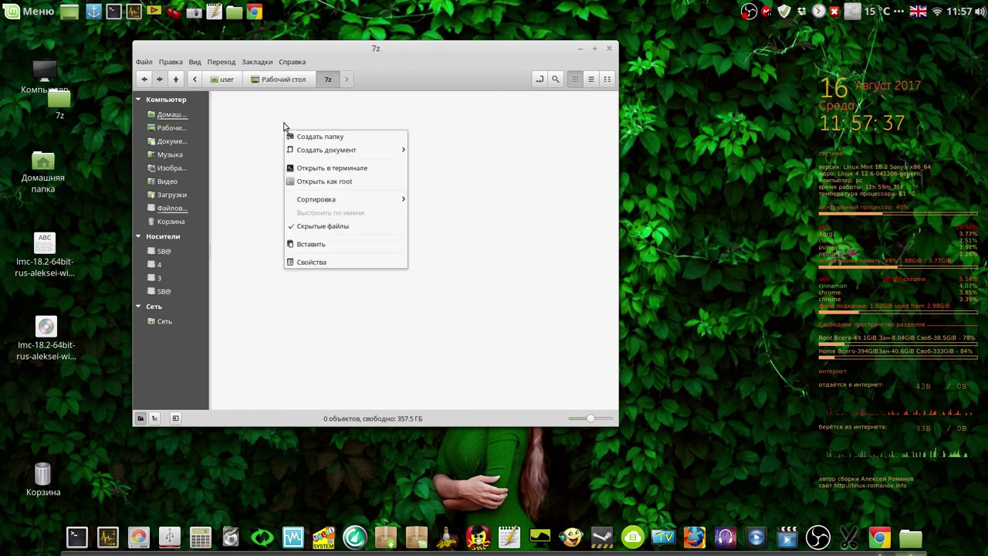
{"action": "left_click", "coordinate": [323, 244]}
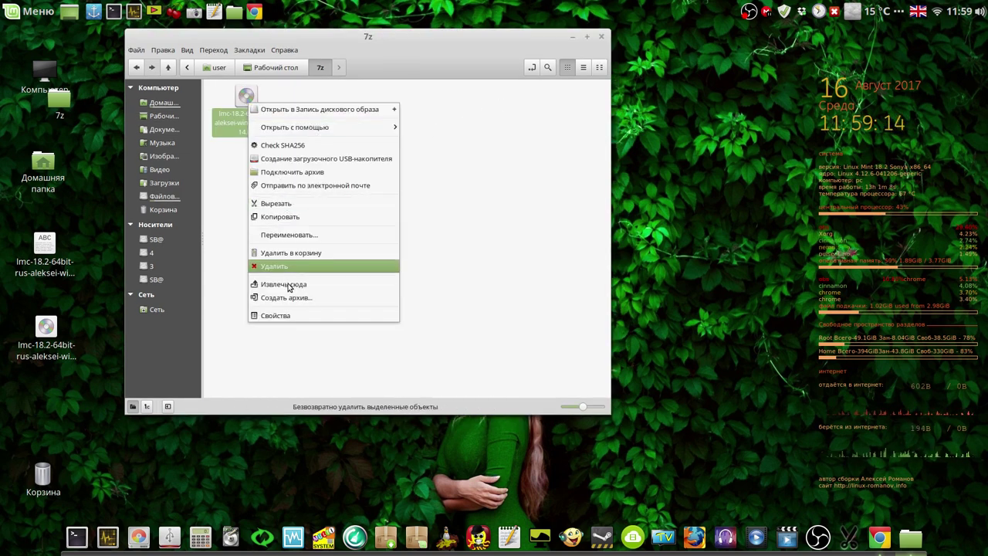
Start creating a .7z archive from the ISO copy and enable splitting into volumes in the additional options.
{"action": "left_click", "coordinate": [290, 299]}
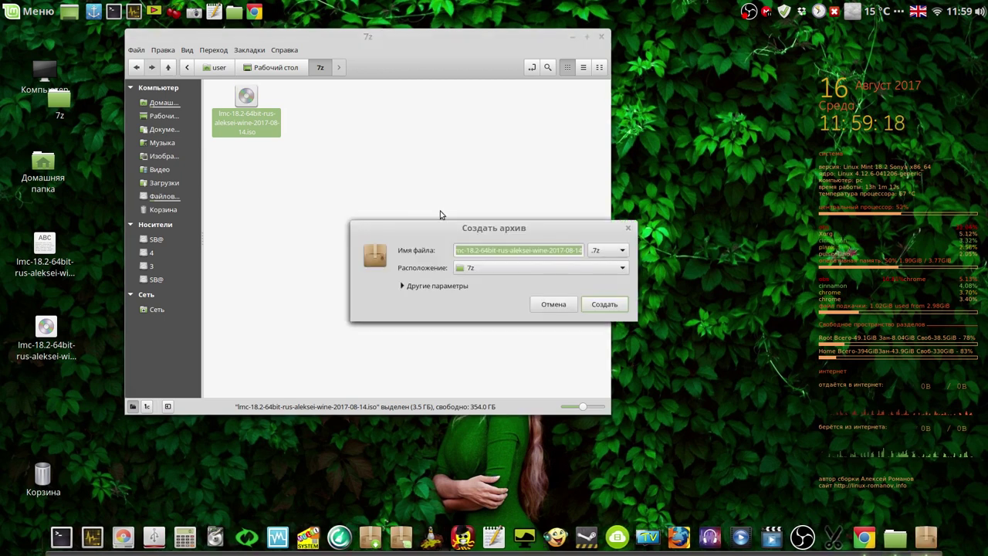
{"action": "left_click", "coordinate": [402, 286]}
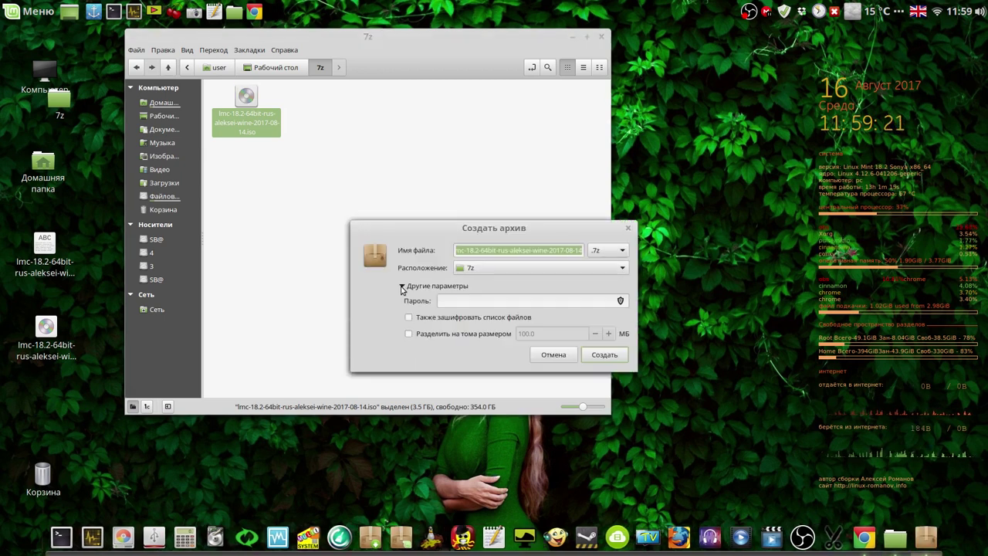
{"action": "left_click", "coordinate": [411, 335]}
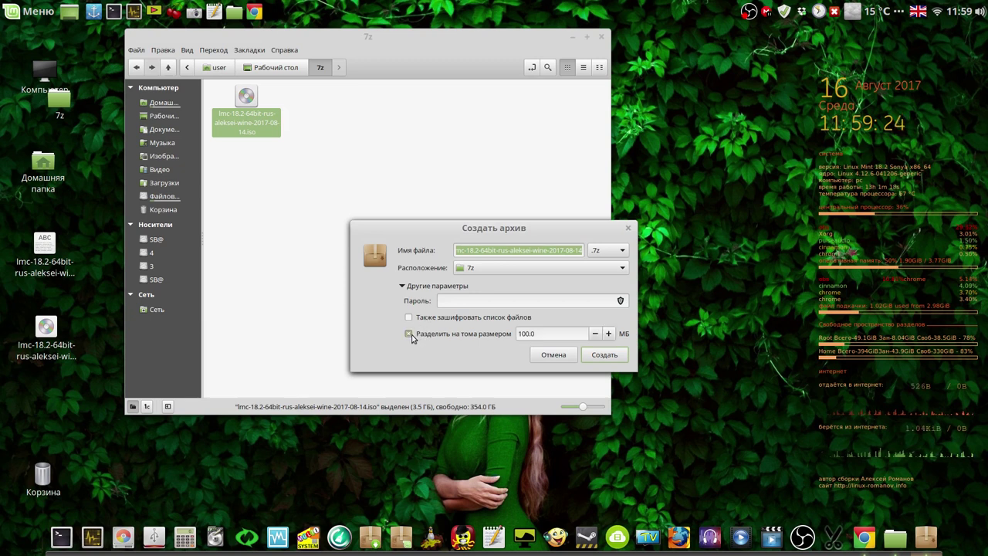
Try the .ar, .tar.Z, .tar.xz and .zip formats to compare their archive options, and return to .7z.
{"action": "left_click", "coordinate": [622, 252]}
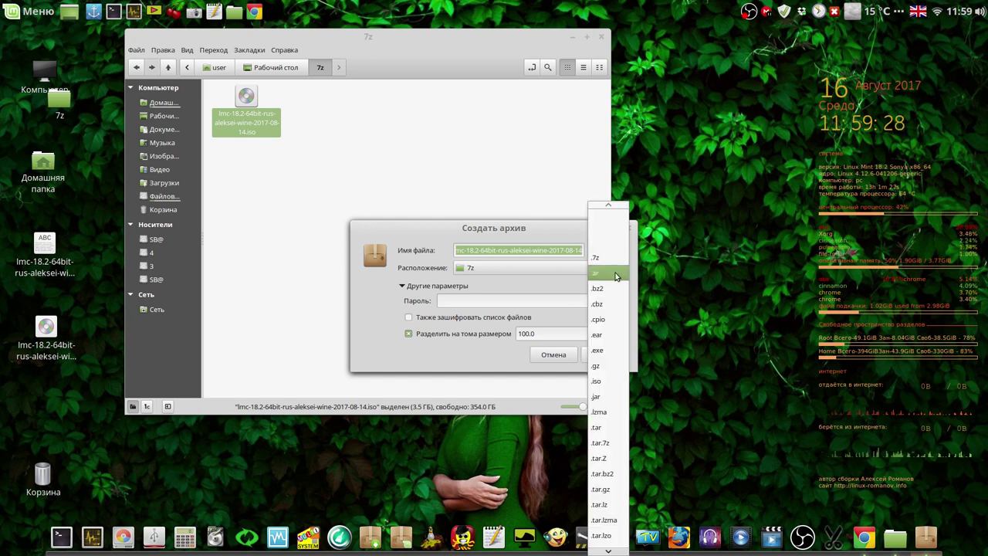
{"action": "left_click", "coordinate": [615, 277]}
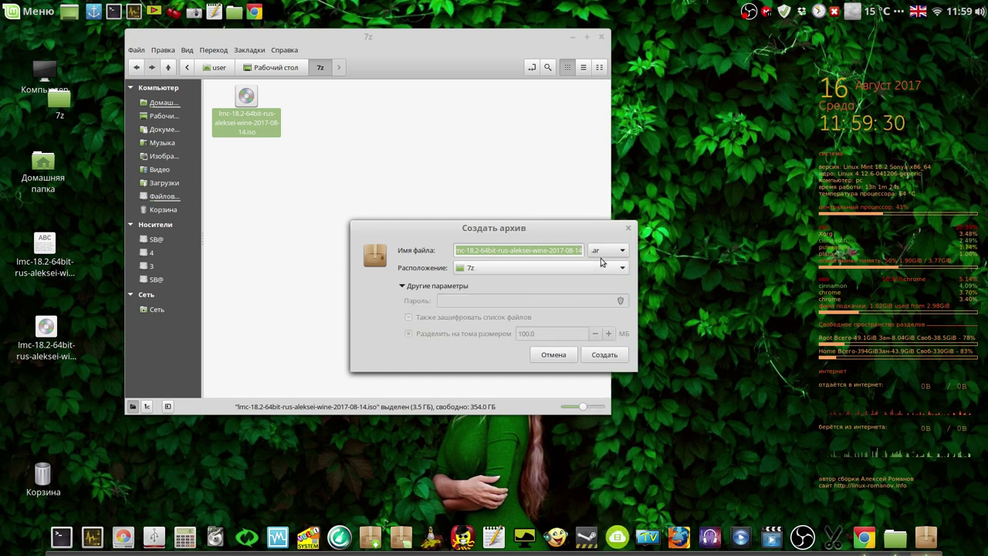
{"action": "left_click", "coordinate": [624, 252]}
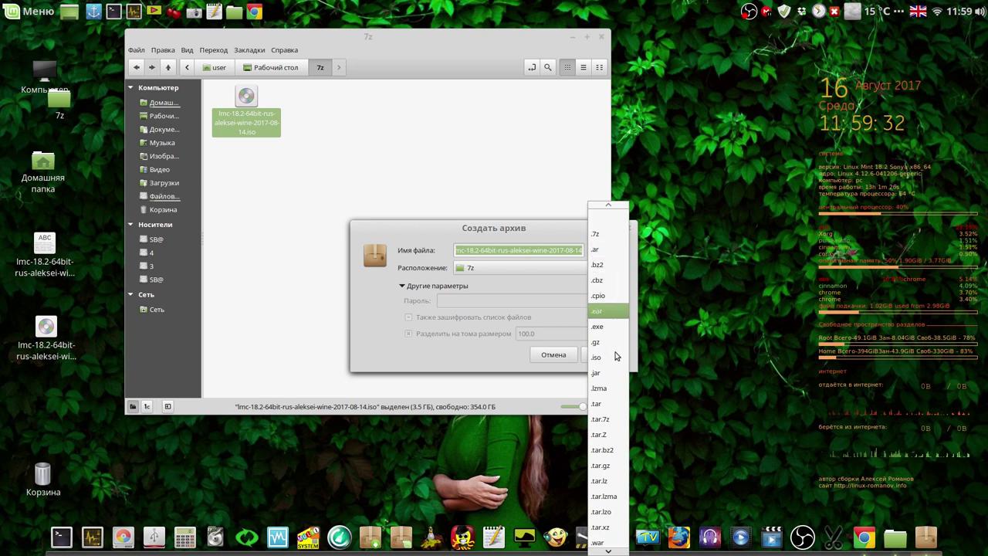
{"action": "left_click", "coordinate": [612, 430]}
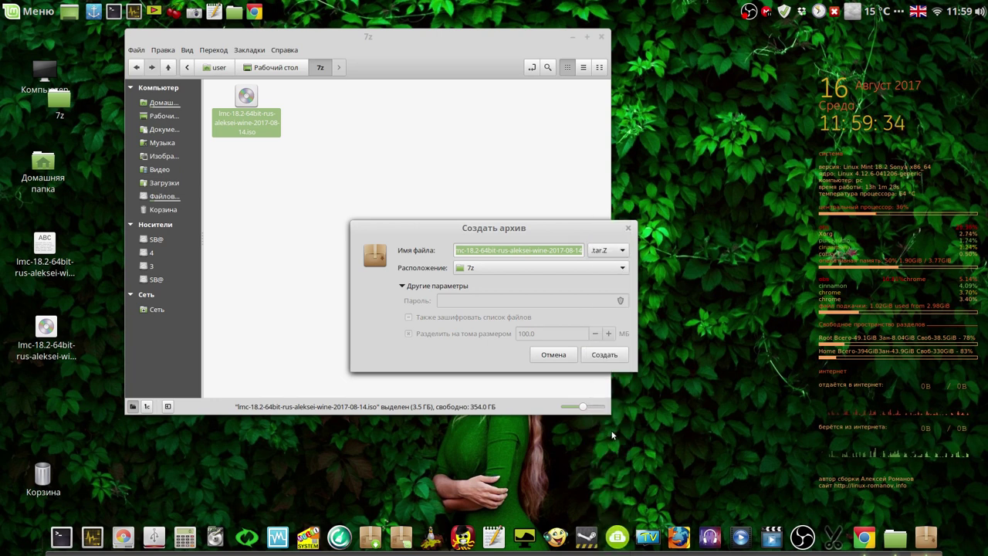
{"action": "left_click", "coordinate": [622, 251]}
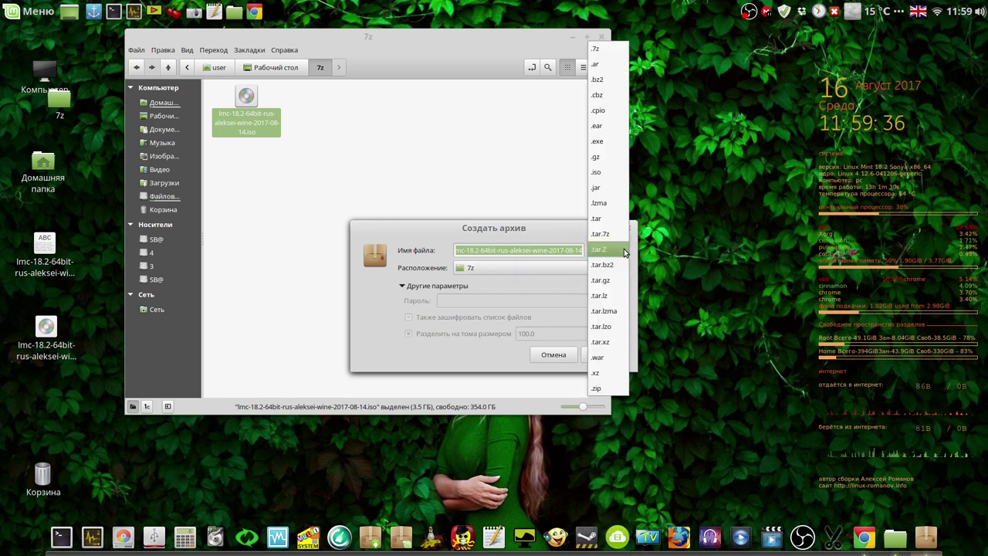
{"action": "left_click", "coordinate": [604, 342]}
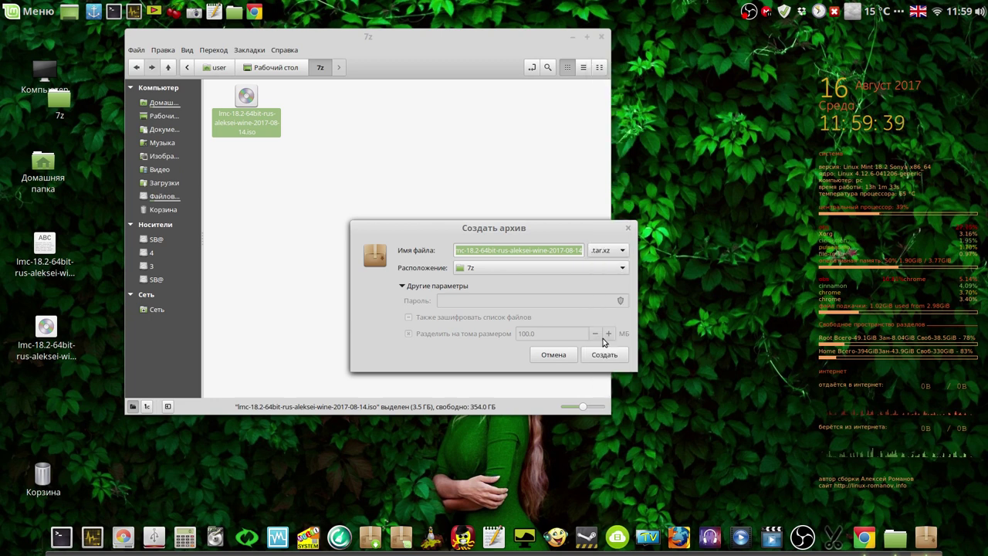
{"action": "left_click", "coordinate": [623, 251]}
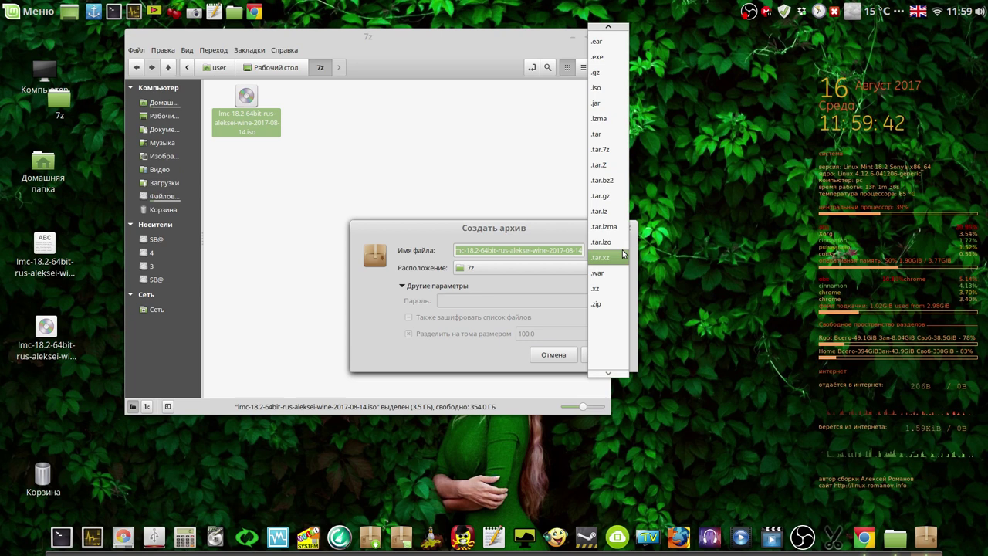
{"action": "left_click", "coordinate": [605, 304]}
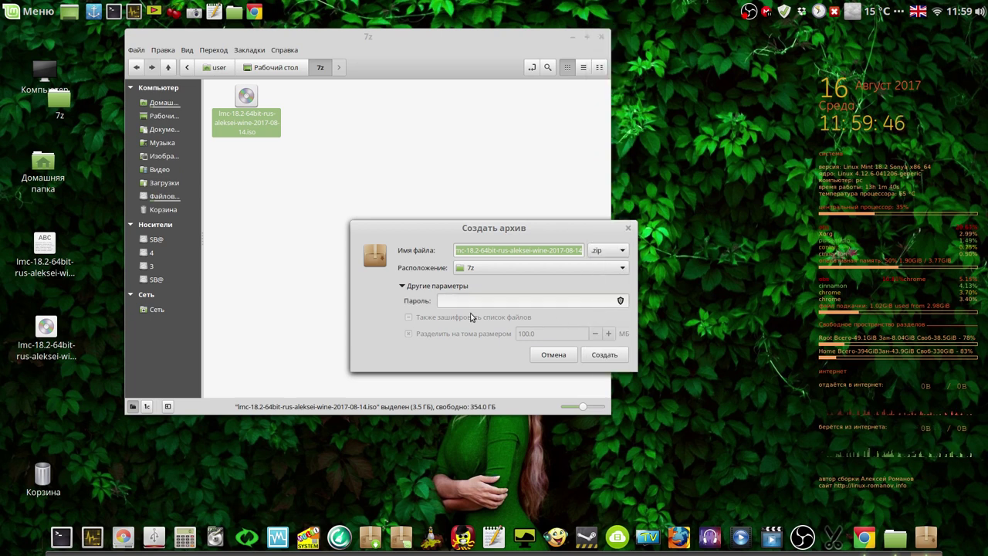
{"action": "left_click", "coordinate": [624, 252]}
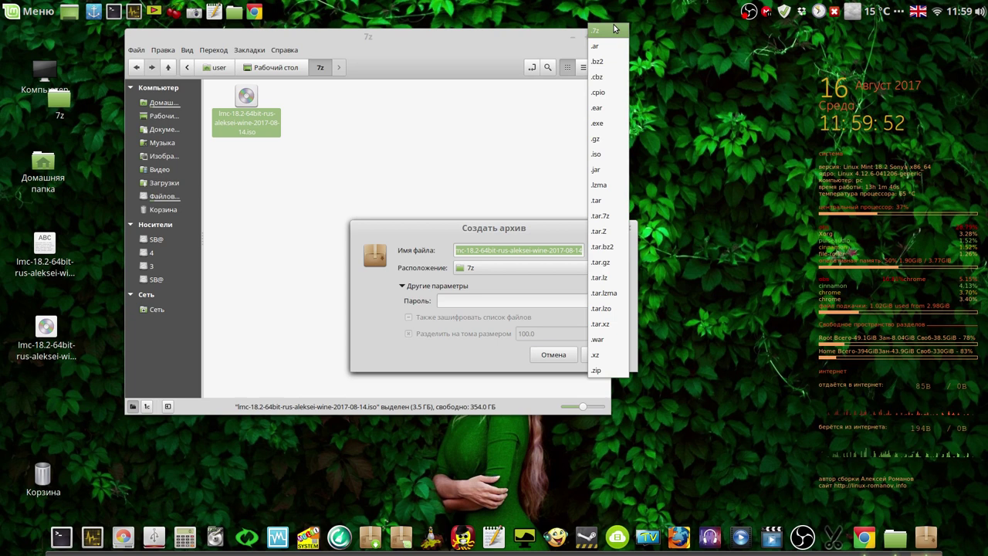
{"action": "left_click", "coordinate": [609, 31]}
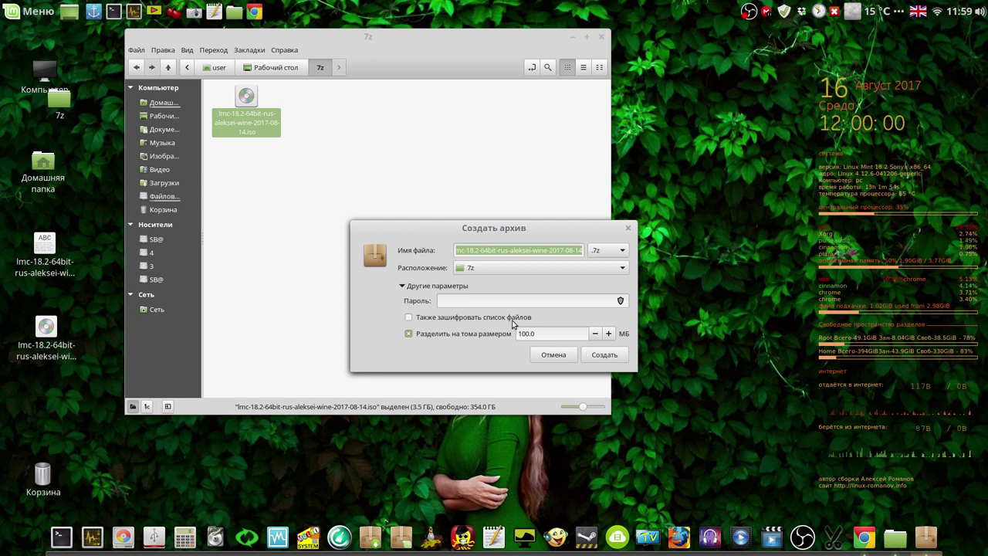
Set the volume size to 350 MB, create the split archive, and move the progress dialog clear of the folder window.
{"action": "left_click_drag", "start_coordinate": [525, 337], "coordinate": [502, 338]}
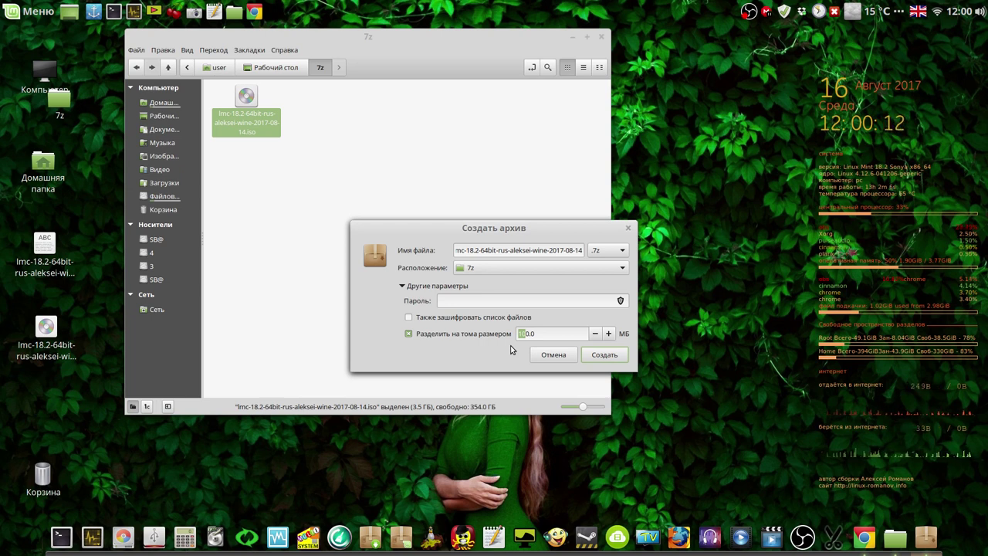
{"action": "type", "text": "350"}
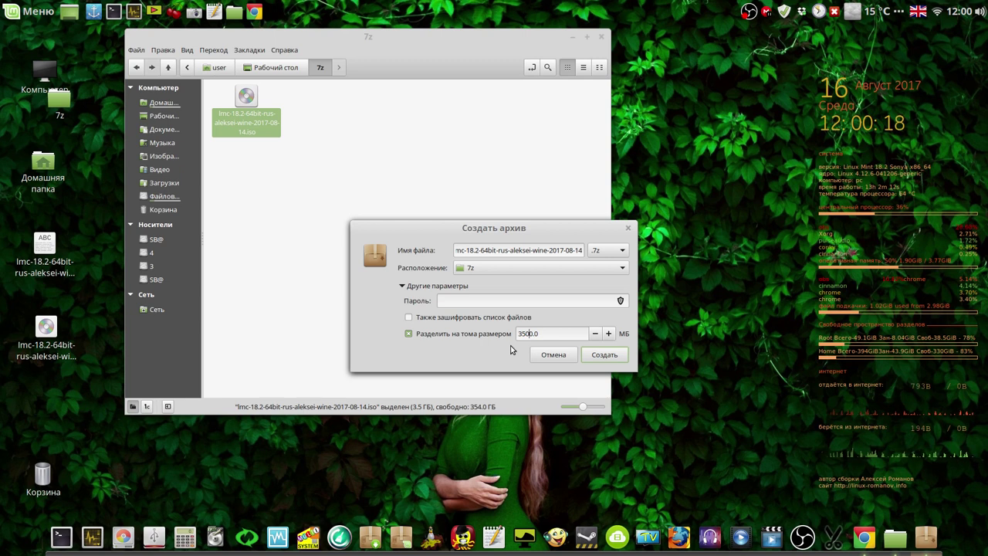
{"action": "key", "text": "BackSpace"}
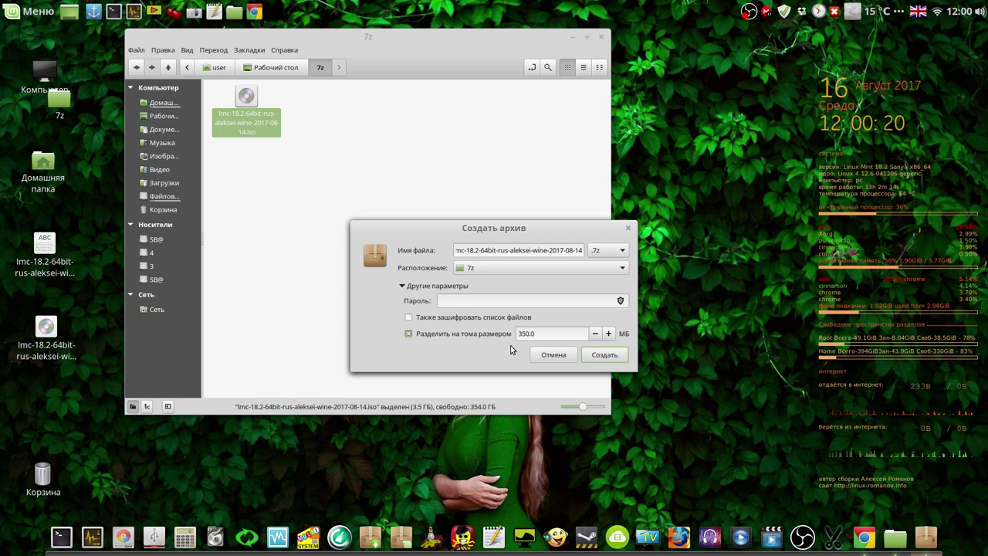
{"action": "left_click", "coordinate": [597, 356]}
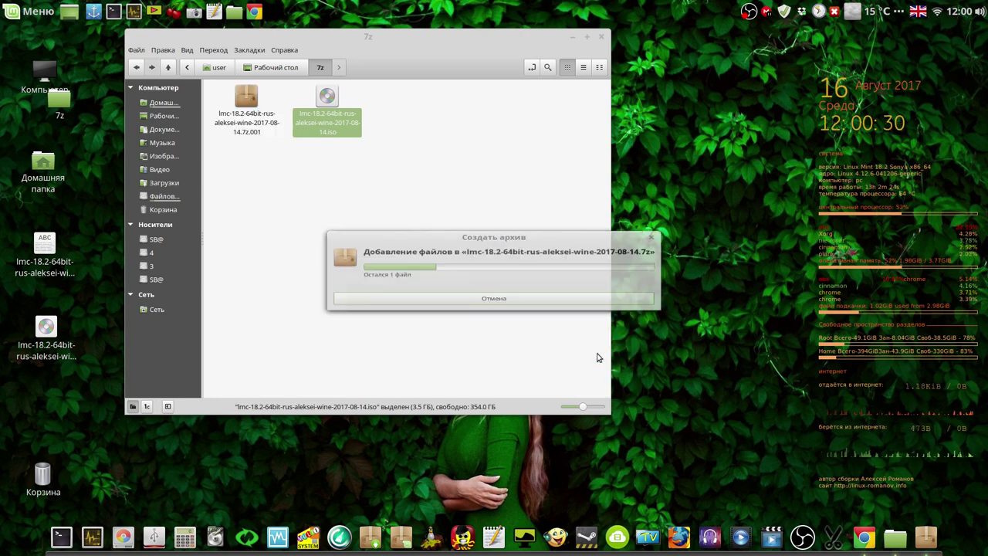
{"action": "left_click_drag", "start_coordinate": [578, 231], "coordinate": [898, 166]}
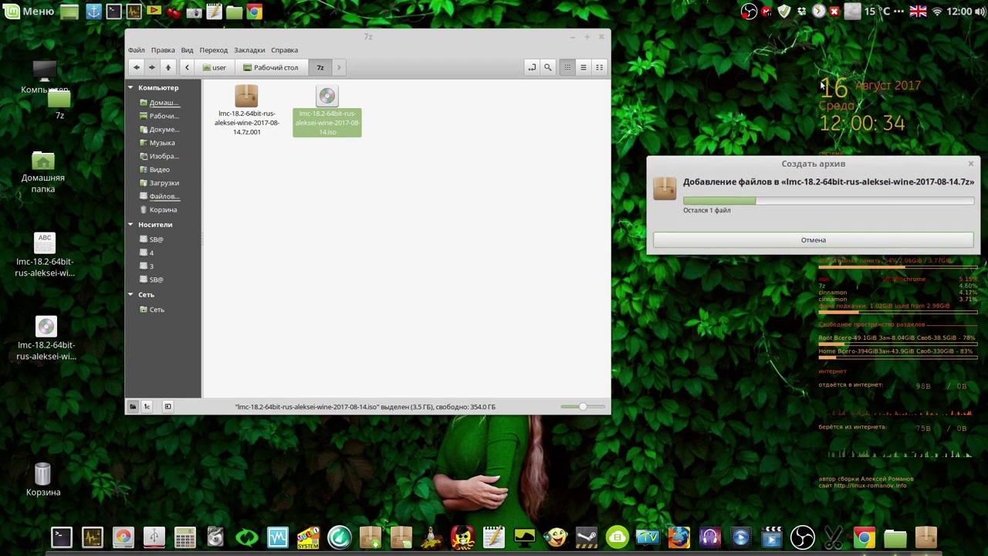
{"action": "right_click", "coordinate": [751, 14]}
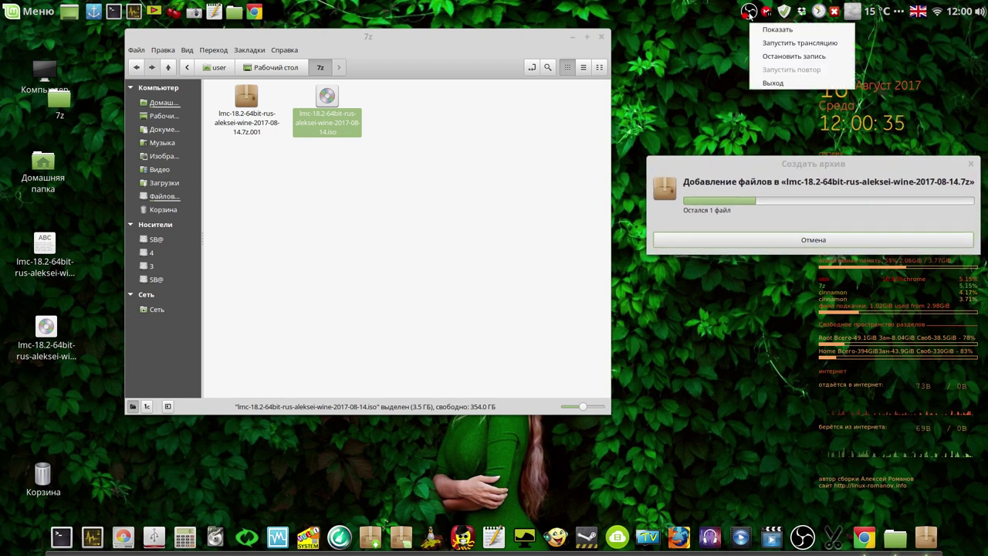
{"action": "left_click", "coordinate": [778, 56]}
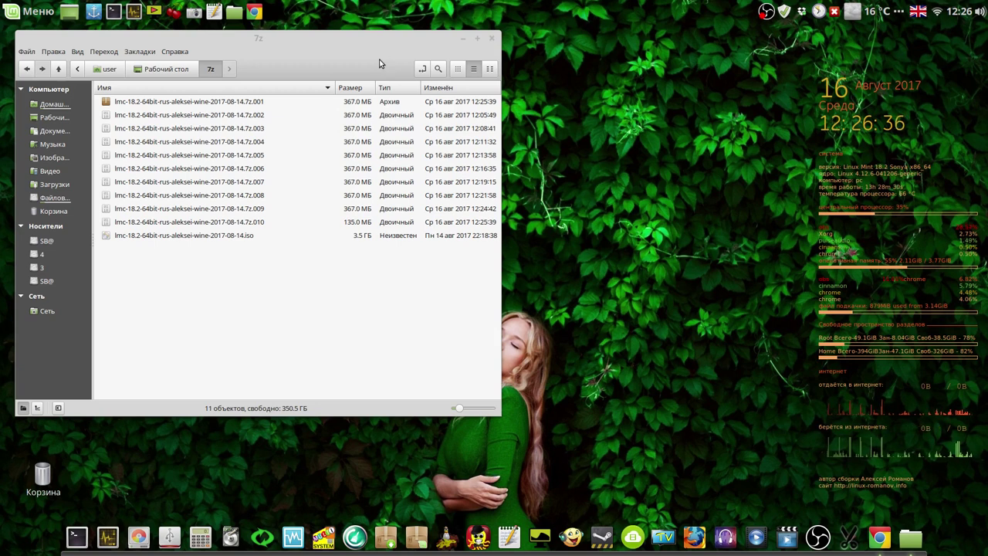
{"action": "left_click", "coordinate": [387, 44]}
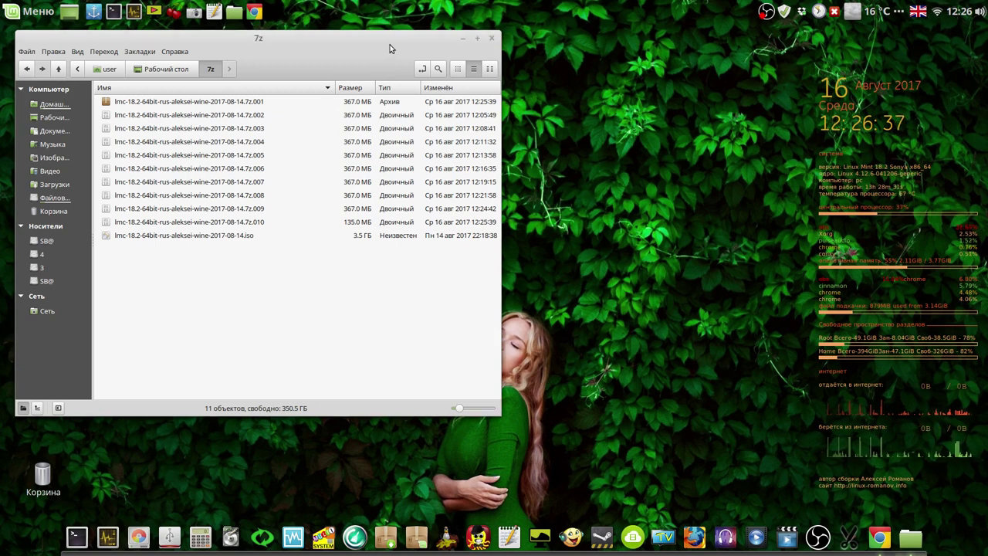
{"action": "left_click_drag", "start_coordinate": [380, 46], "coordinate": [376, 62]}
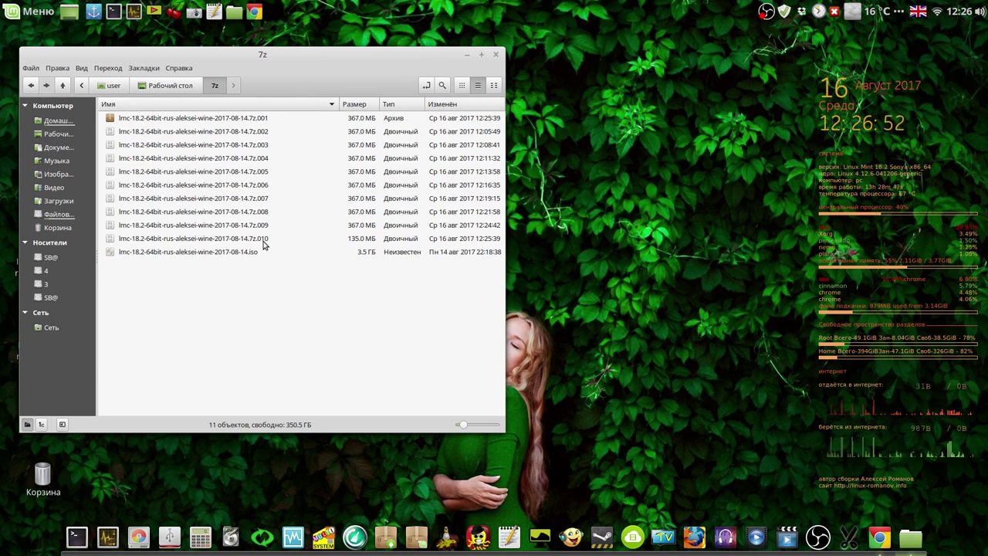
Permanently delete lmc-18.2-64bit-rus-aleksei-wine-2017-08-14.iso from the 7z folder, keeping the archive volumes.
{"action": "left_click", "coordinate": [216, 256]}
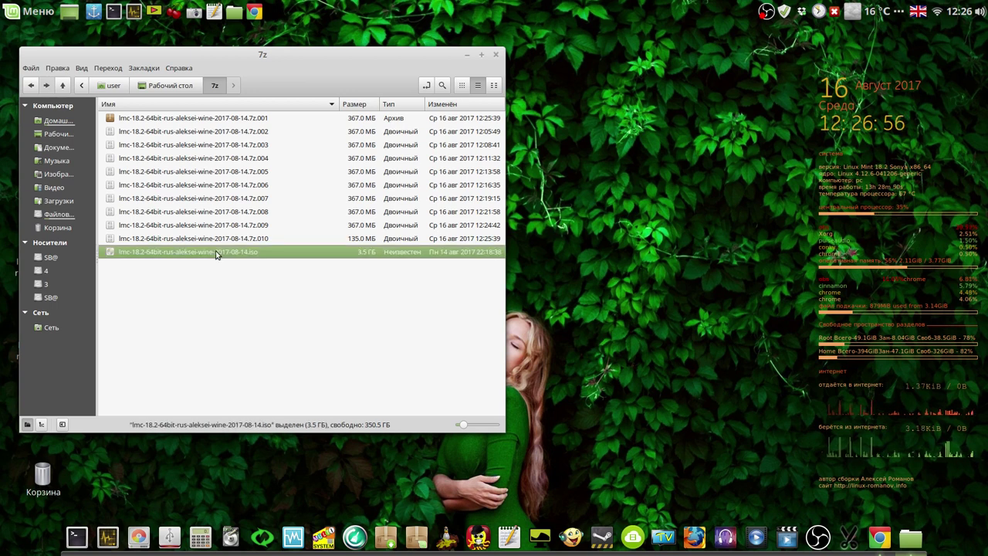
{"action": "right_click", "coordinate": [216, 255]}
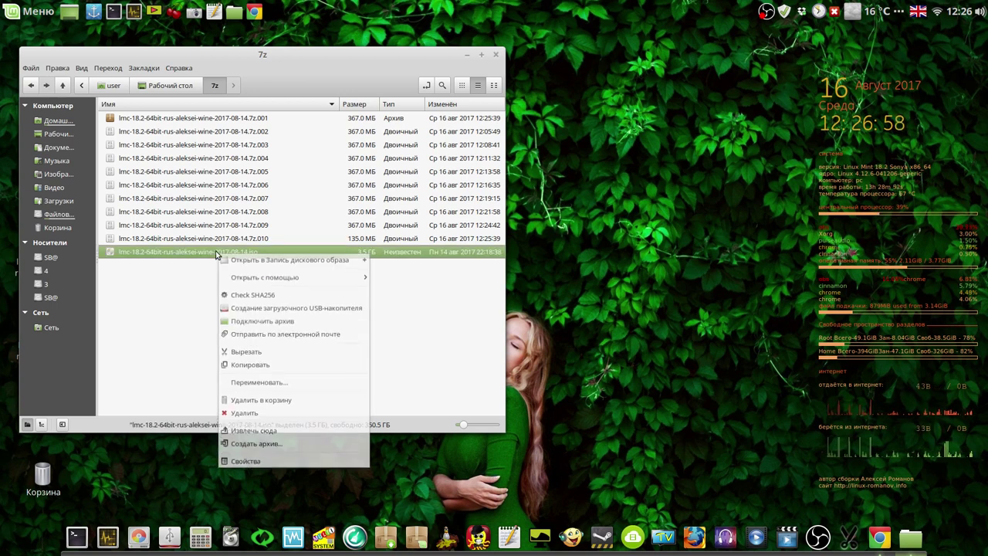
{"action": "left_click", "coordinate": [250, 418]}
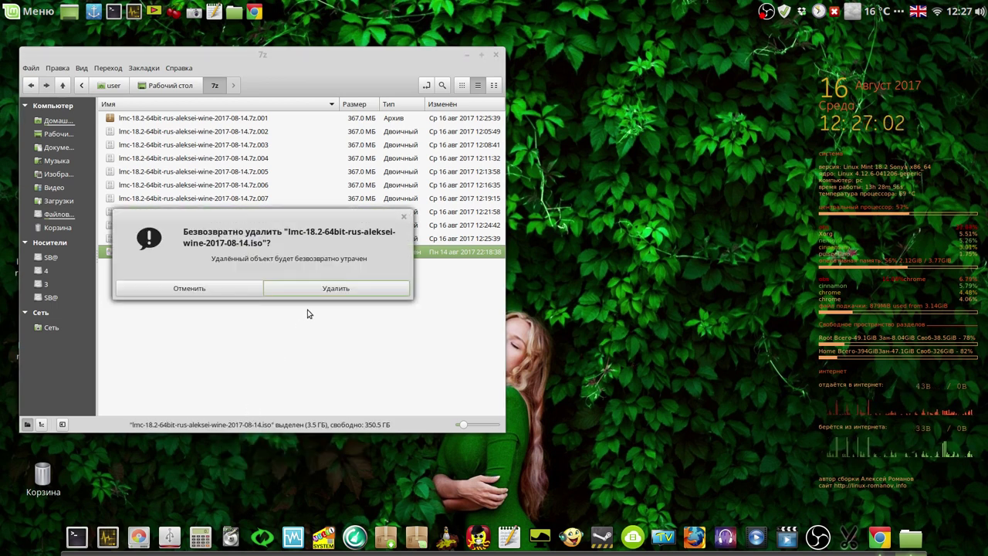
{"action": "left_click", "coordinate": [334, 289]}
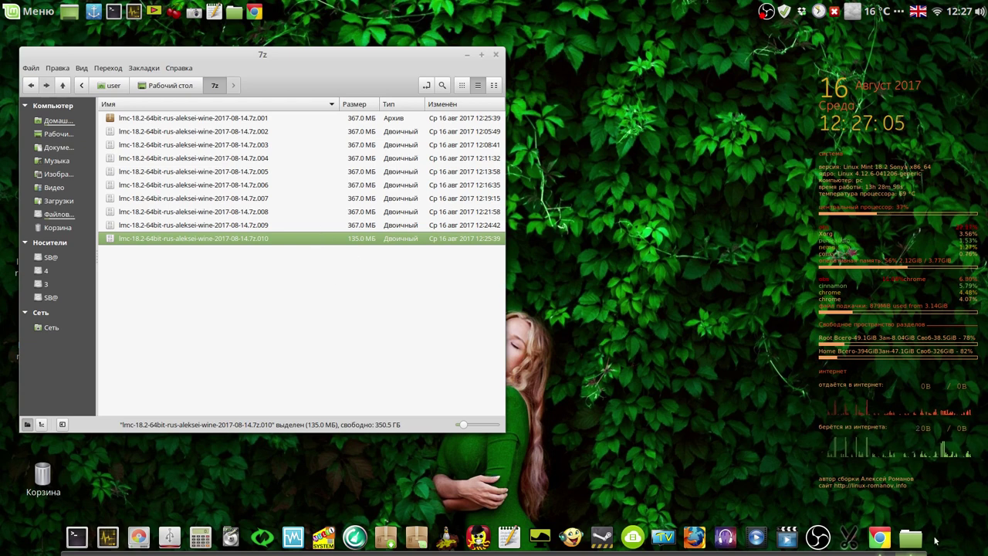
Switch to Chrome to view the LMC 18.2 folder in the Mail.ru cloud, and return to the 7z folder in the file manager.
{"action": "left_click", "coordinate": [880, 538]}
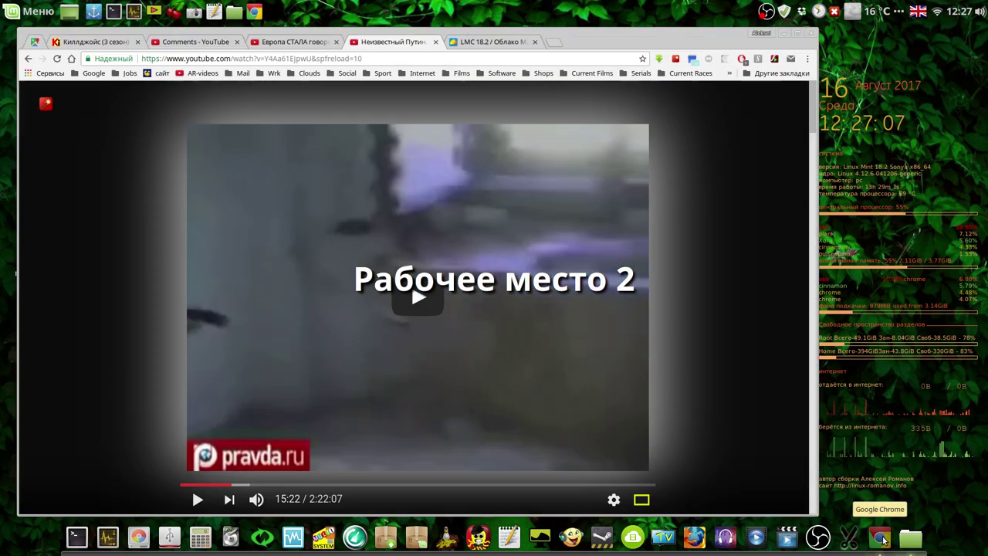
{"action": "left_click", "coordinate": [470, 43]}
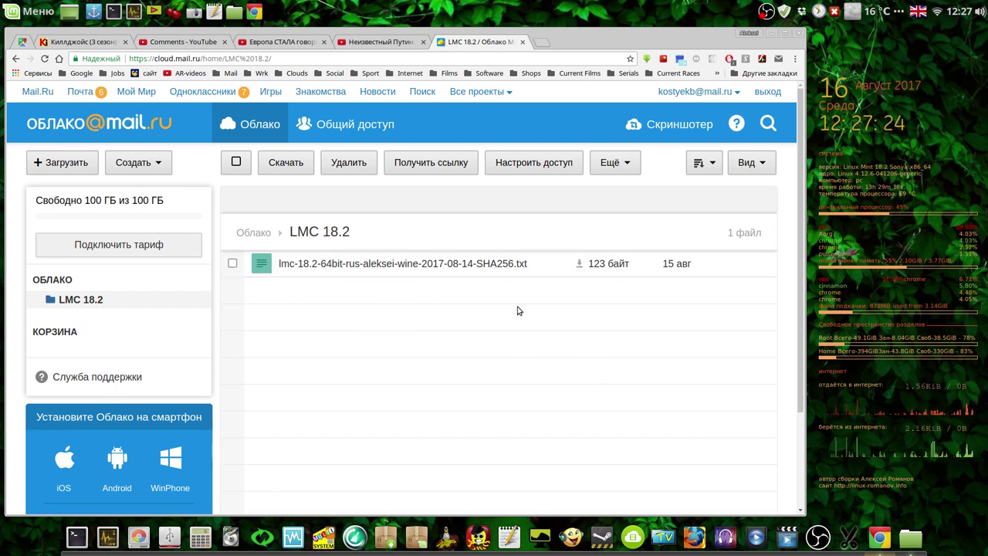
{"action": "left_click", "coordinate": [771, 36]}
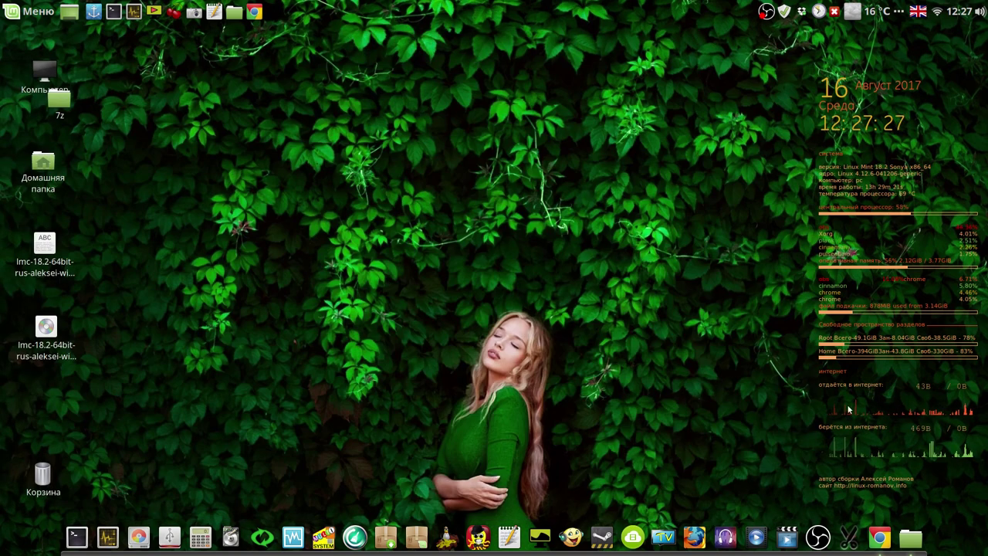
{"action": "left_click", "coordinate": [911, 538]}
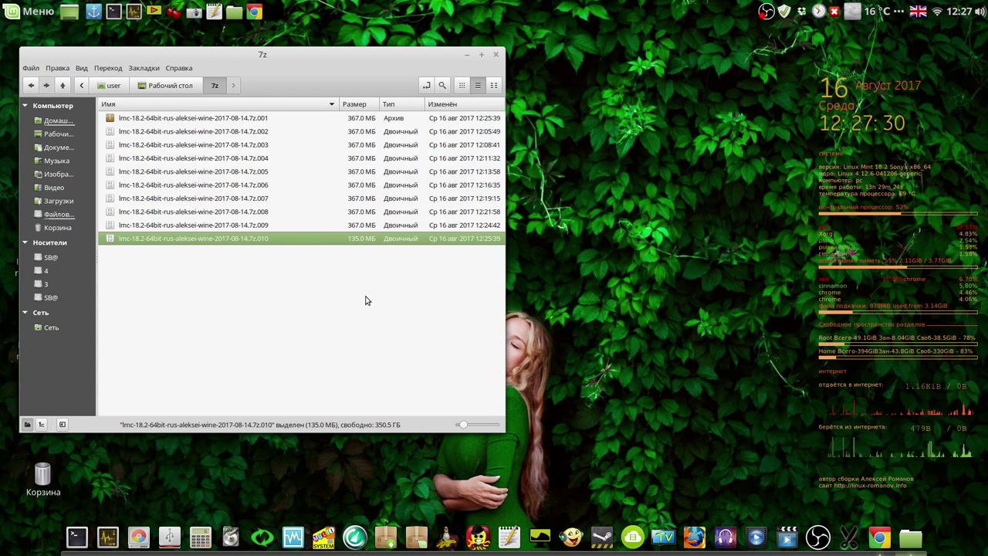
Extract the multi-volume archive into the 7z folder, starting from its .7z.001 part.
{"action": "left_click", "coordinate": [214, 120]}
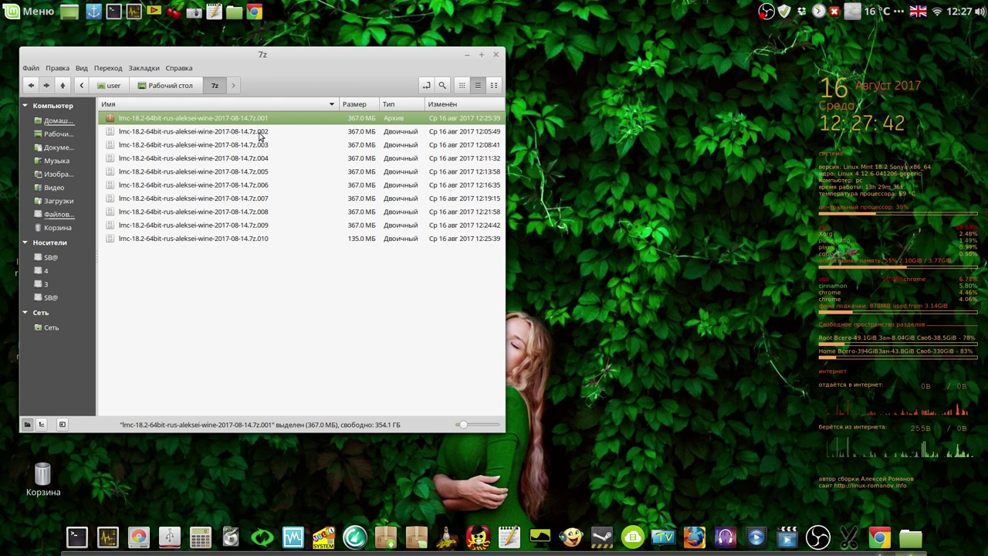
{"action": "right_click", "coordinate": [119, 121]}
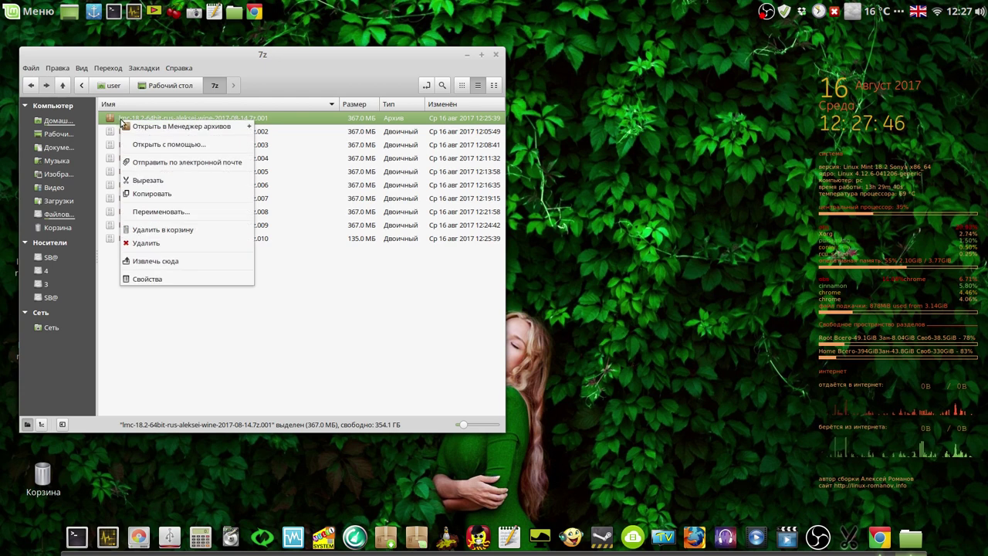
{"action": "left_click", "coordinate": [186, 264]}
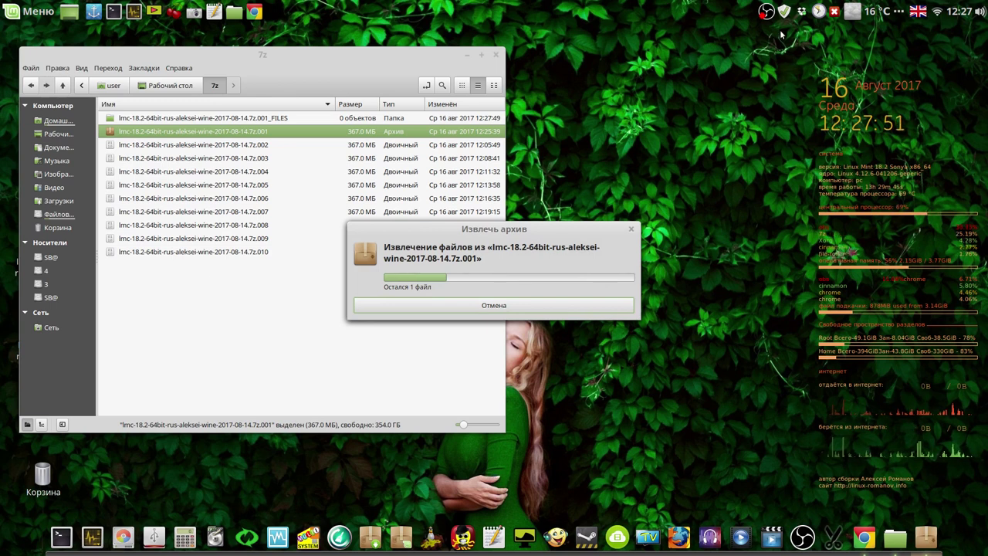
{"action": "right_click", "coordinate": [766, 12]}
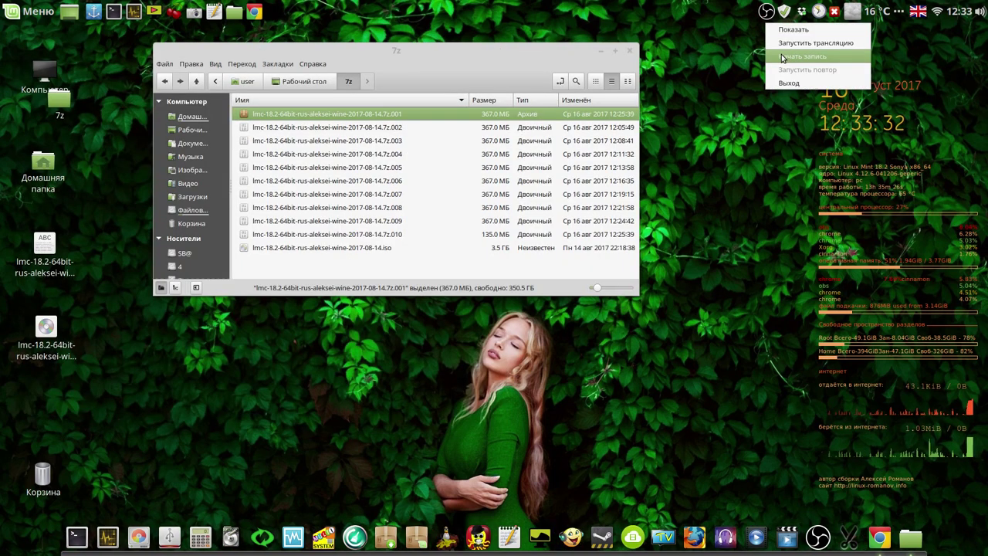
{"action": "left_click", "coordinate": [785, 56]}
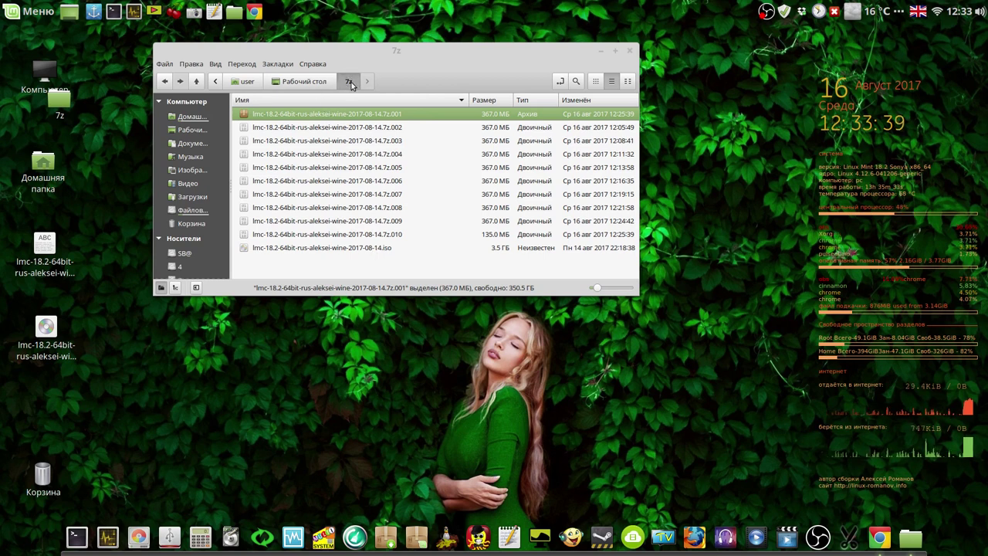
Select the extracted ISO, switch to VirtualBox, and open the optical drive's storage settings of the test virtual machine.
{"action": "left_click", "coordinate": [311, 249]}
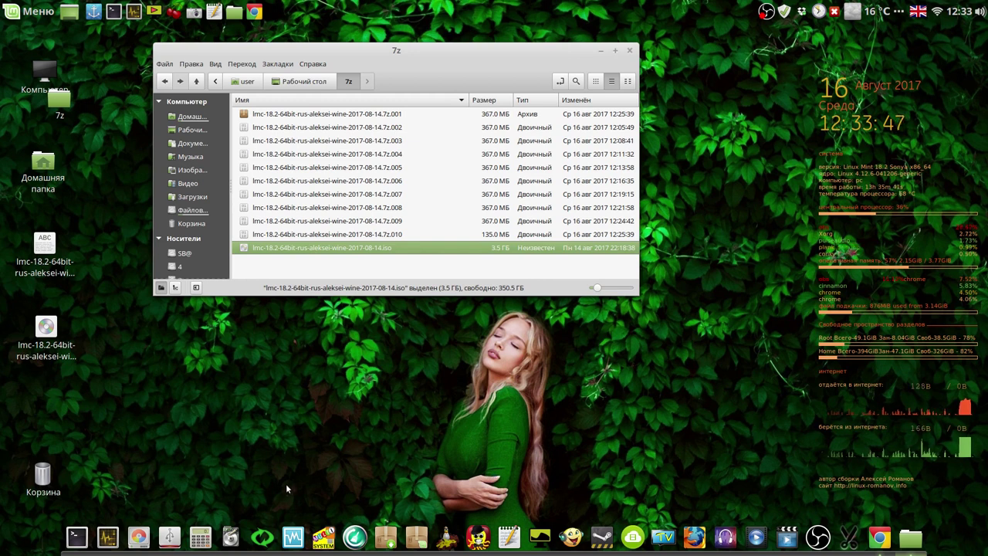
{"action": "left_click", "coordinate": [294, 540]}
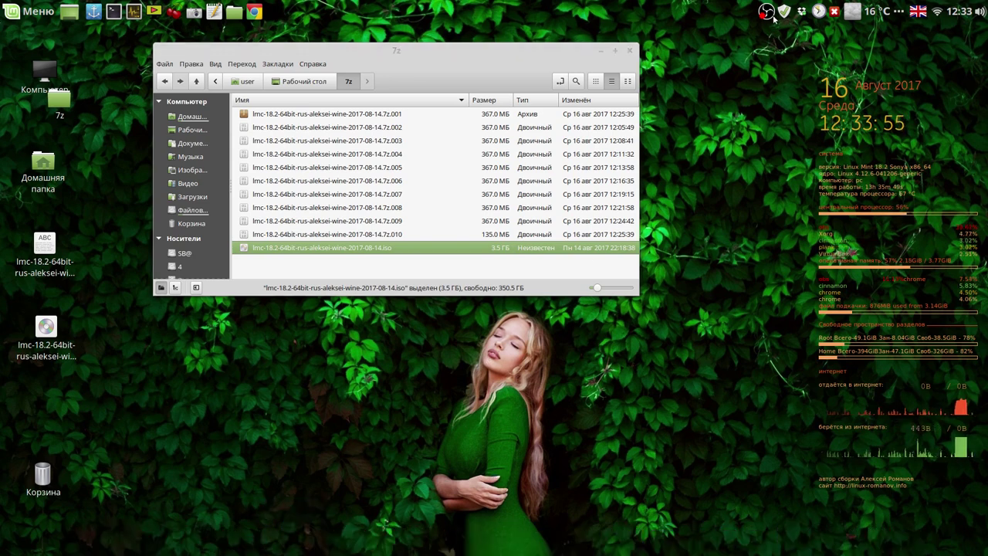
{"action": "left_click", "coordinate": [349, 165]}
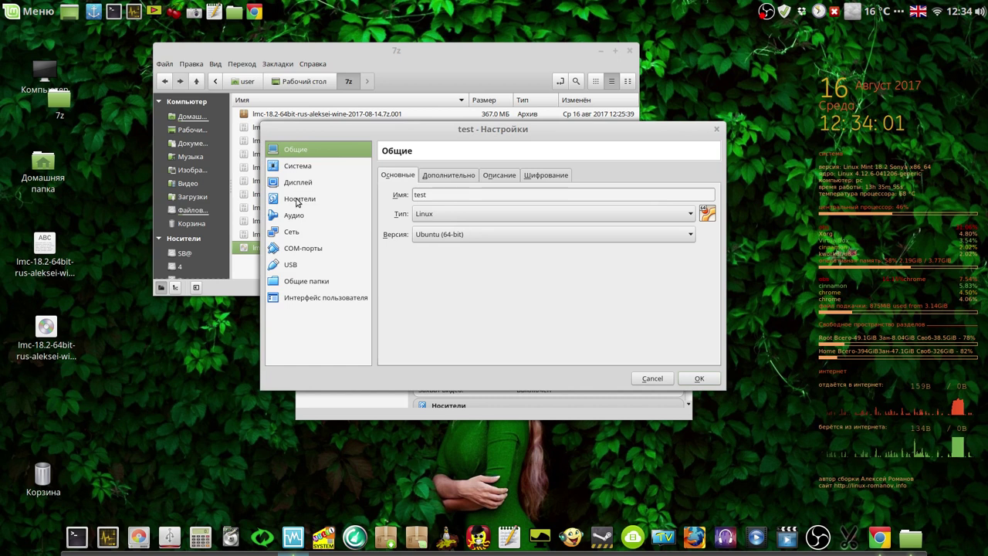
{"action": "left_click", "coordinate": [298, 201]}
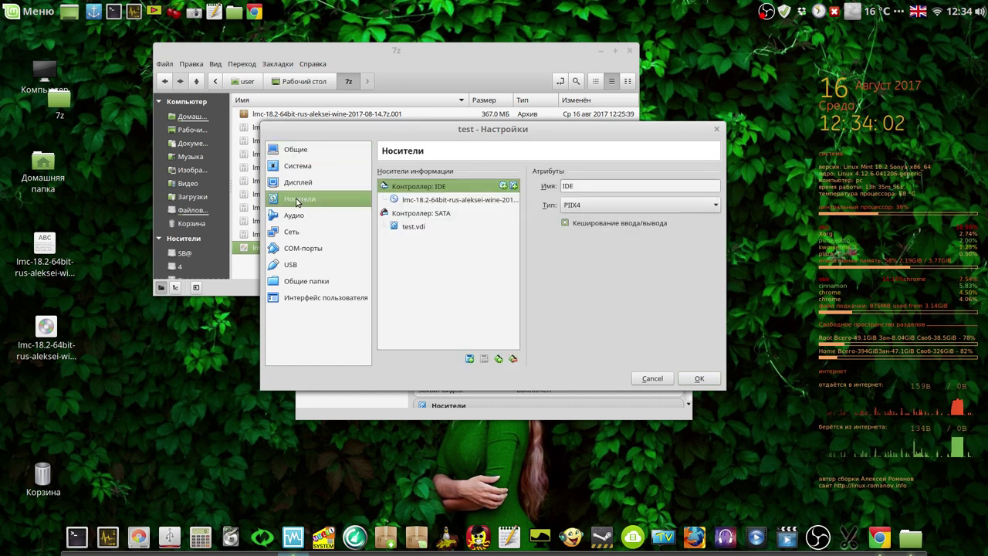
{"action": "left_click", "coordinate": [446, 200]}
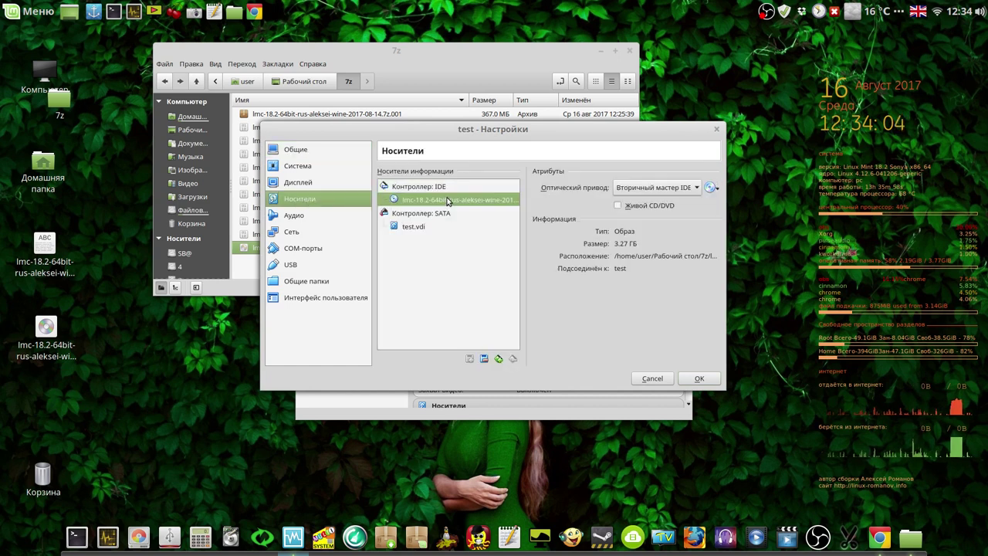
Load lmc-18.2-64bit-rus-aleksei-wine-2017-08-14.iso from the Desktop's 7z folder into the virtual optical drive and save the settings.
{"action": "left_click", "coordinate": [710, 188]}
{"action": "left_click", "coordinate": [720, 203]}
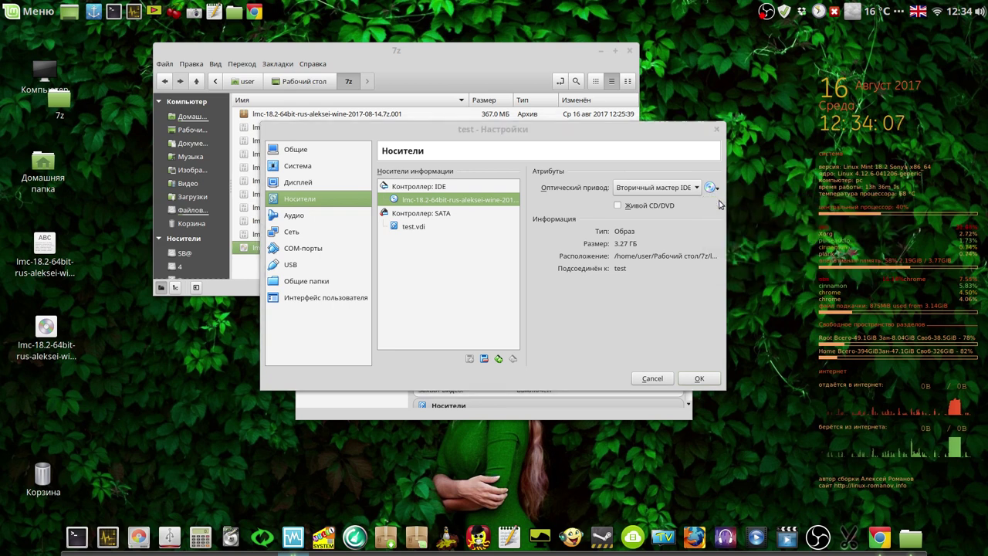
{"action": "left_click", "coordinate": [421, 154]}
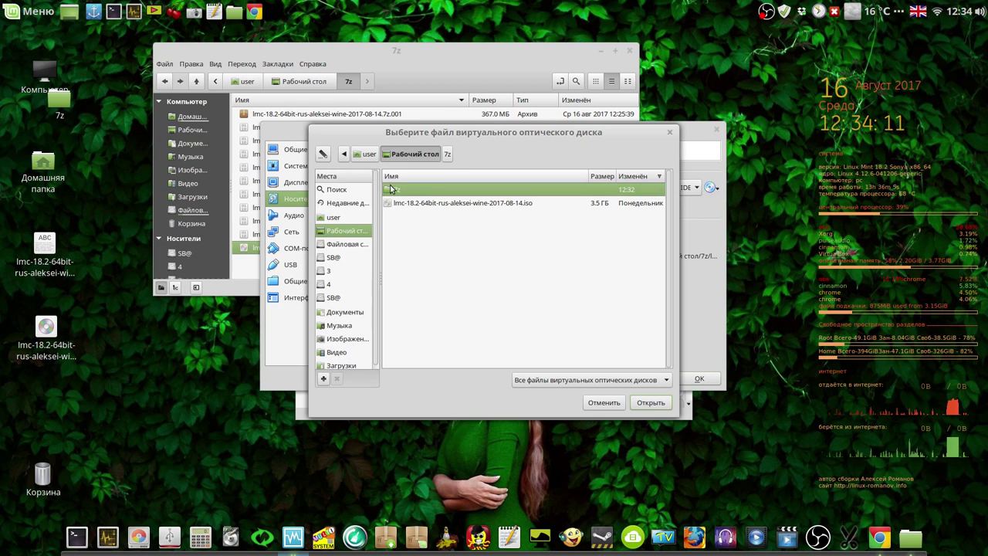
{"action": "double_click", "coordinate": [391, 192]}
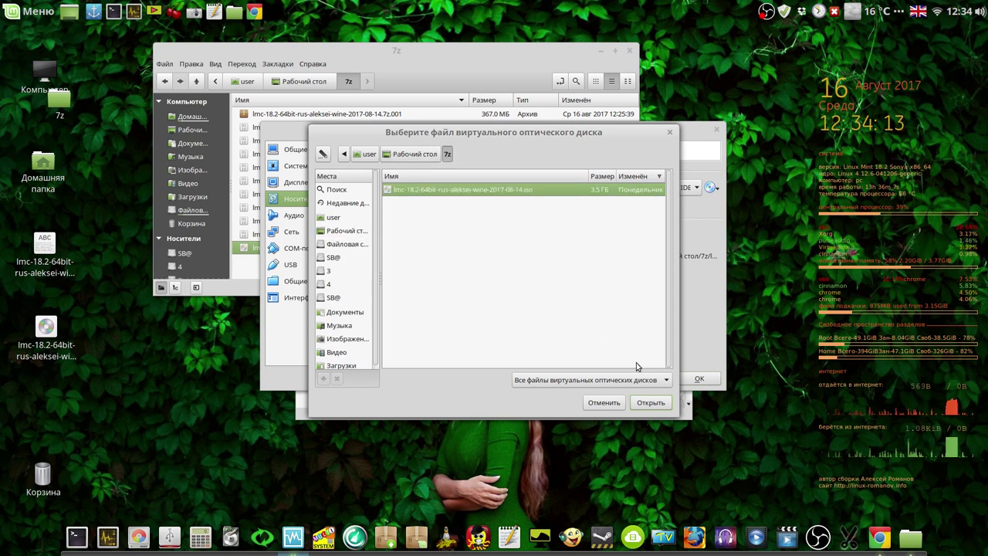
{"action": "left_click", "coordinate": [650, 403]}
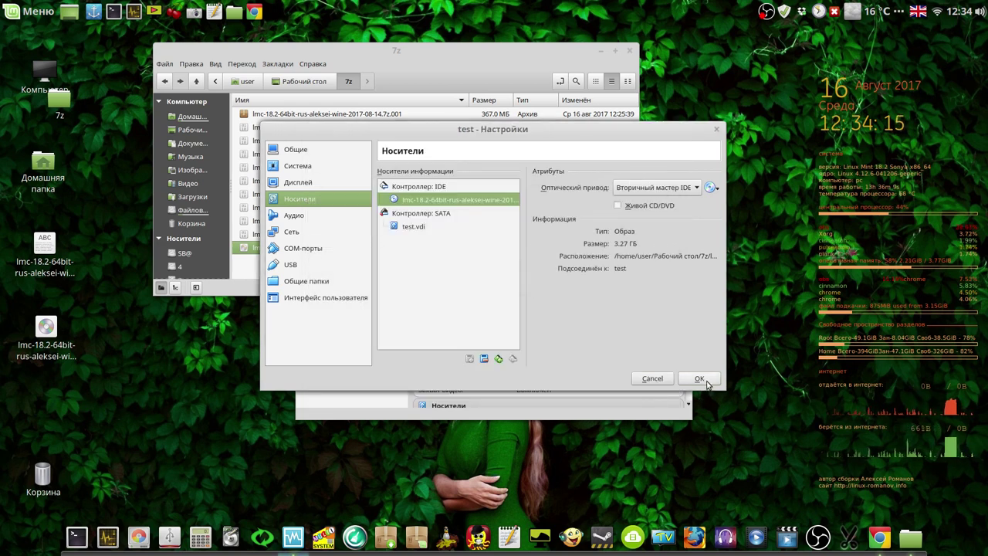
{"action": "left_click", "coordinate": [700, 379]}
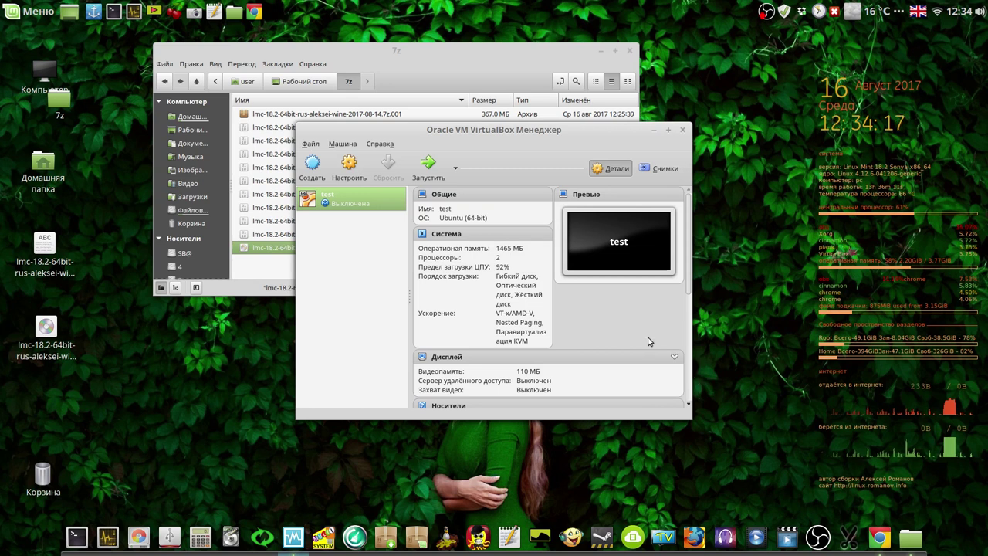
Minimise the 7z folder window and start the test virtual machine.
{"action": "left_click", "coordinate": [599, 53]}
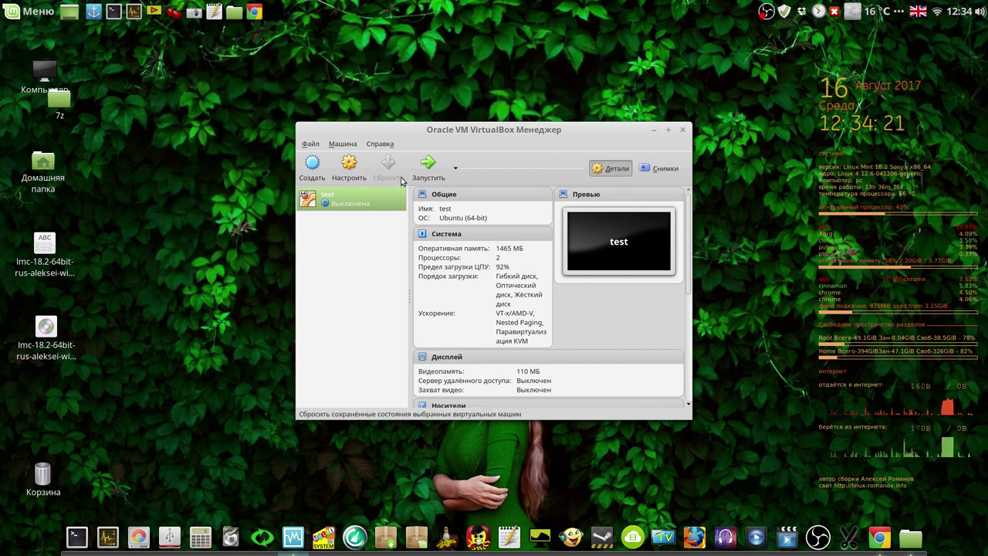
{"action": "left_click", "coordinate": [428, 166]}
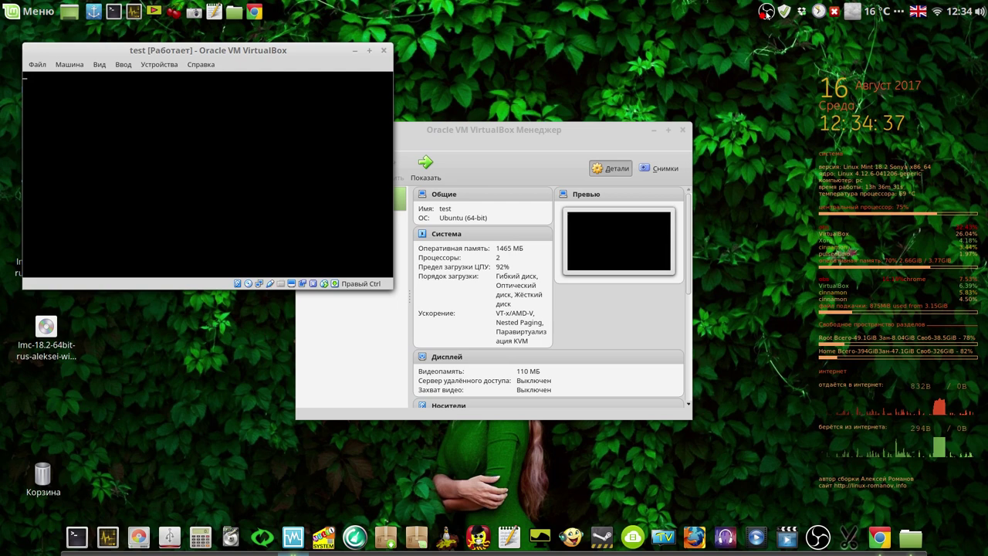
{"action": "left_click", "coordinate": [766, 13]}
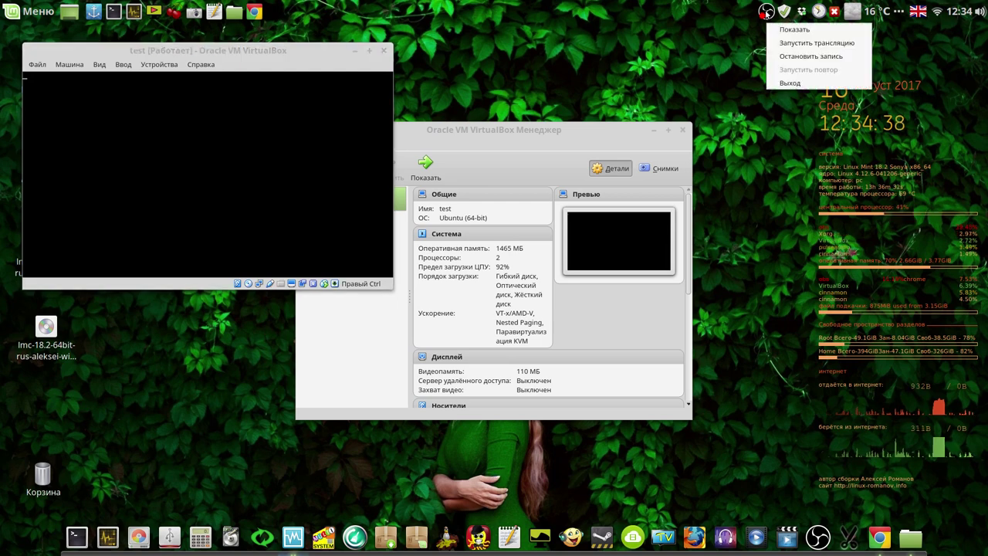
{"action": "left_click", "coordinate": [800, 56]}
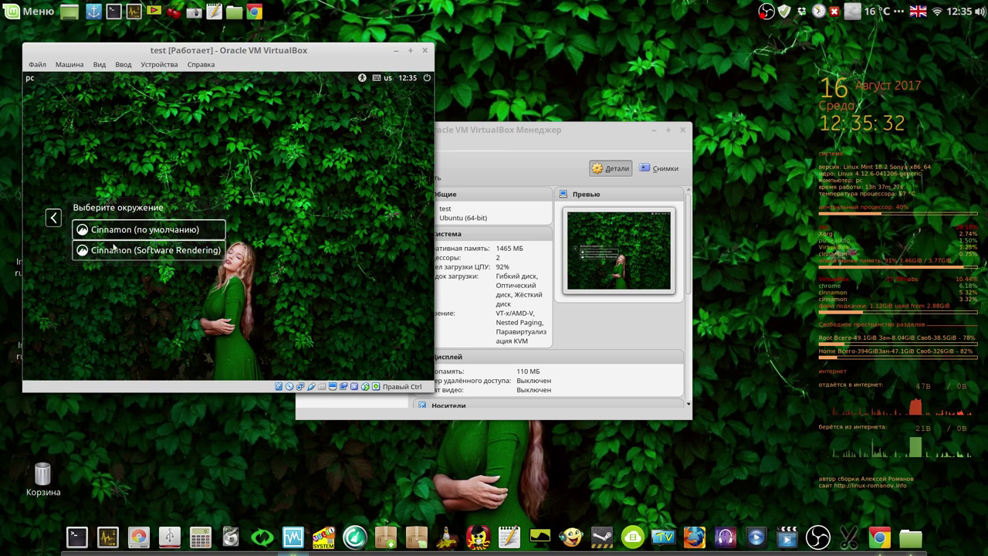
Choose the default Cinnamon session on the virtual machine's login screen and log in with the account password.
{"action": "left_click", "coordinate": [126, 230]}
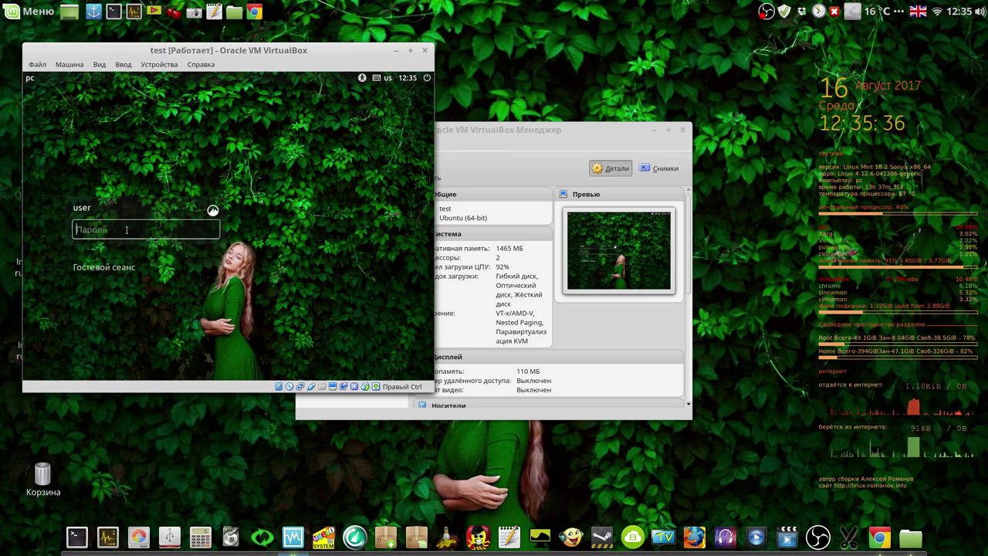
{"action": "type", "text": "1"}
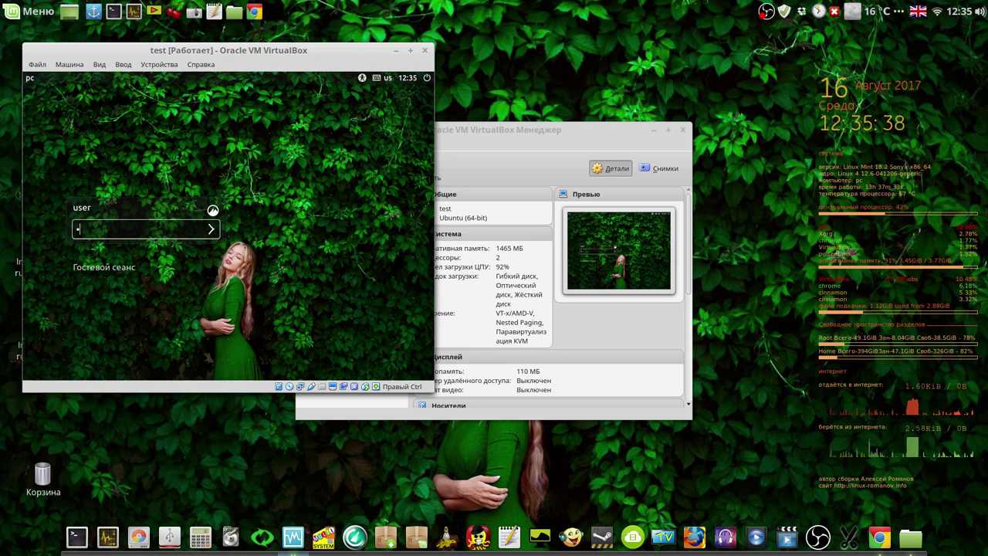
{"action": "key", "text": "Return"}
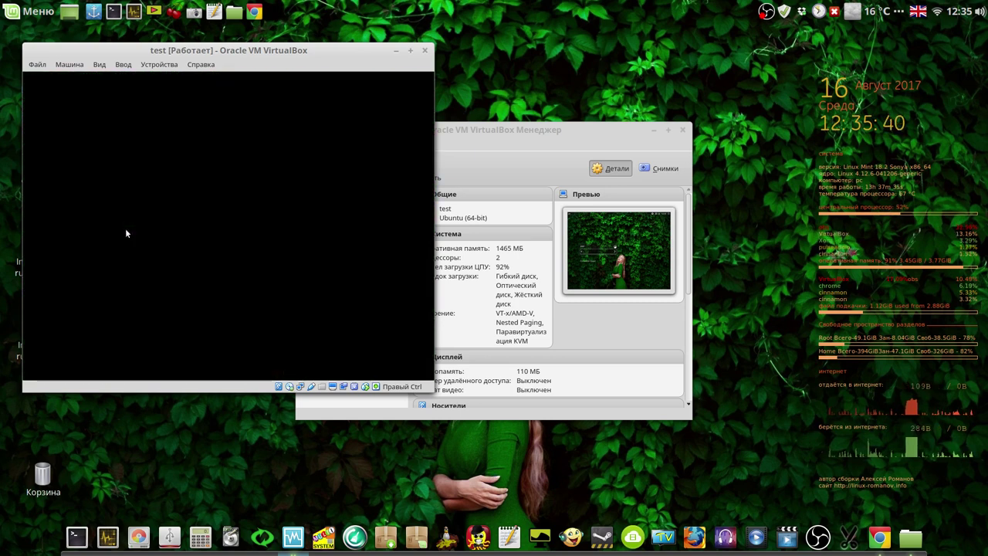
{"action": "left_click", "coordinate": [768, 12]}
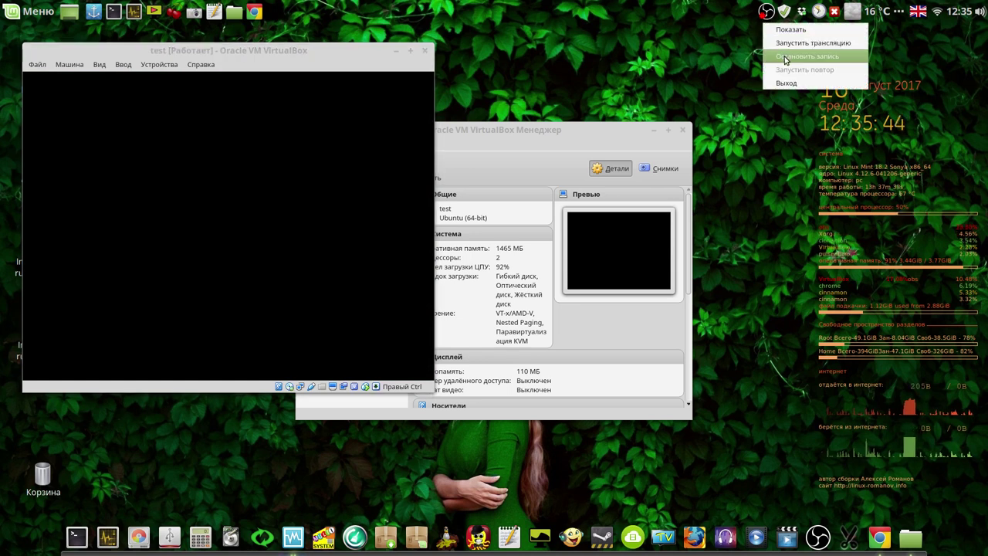
{"action": "left_click", "coordinate": [786, 57]}
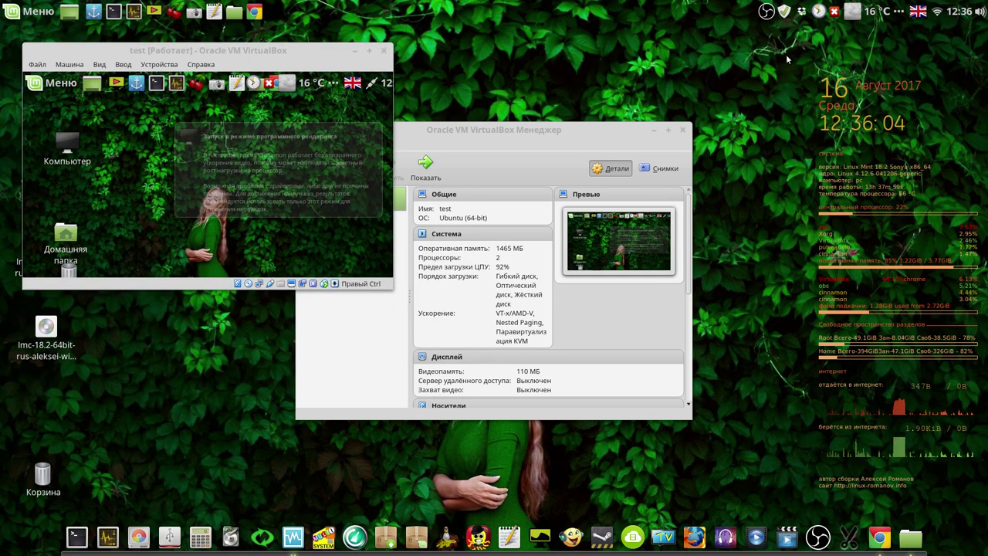
Dismiss the notification on the guest desktop, power off the test virtual machine, and close the VirtualBox manager.
{"action": "left_click", "coordinate": [308, 162]}
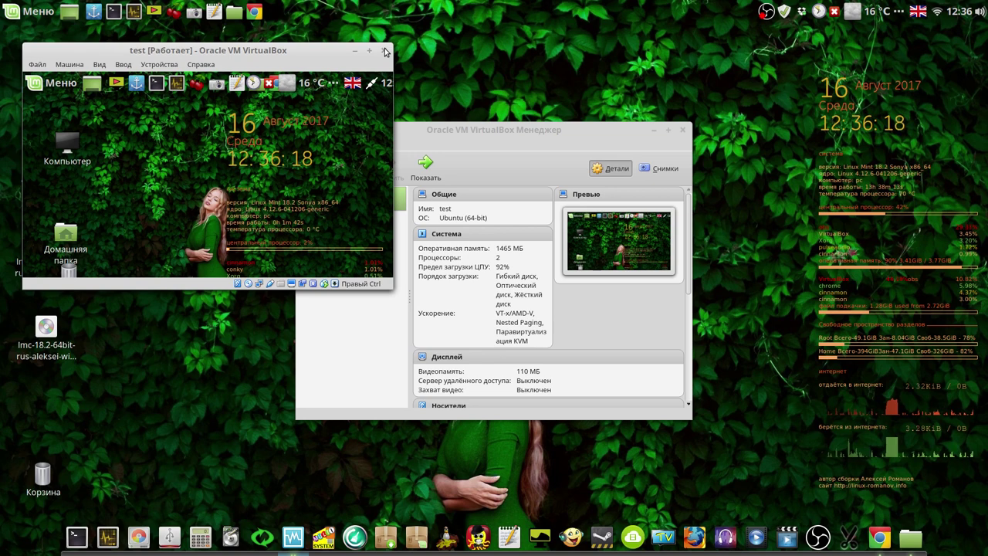
{"action": "left_click", "coordinate": [385, 52]}
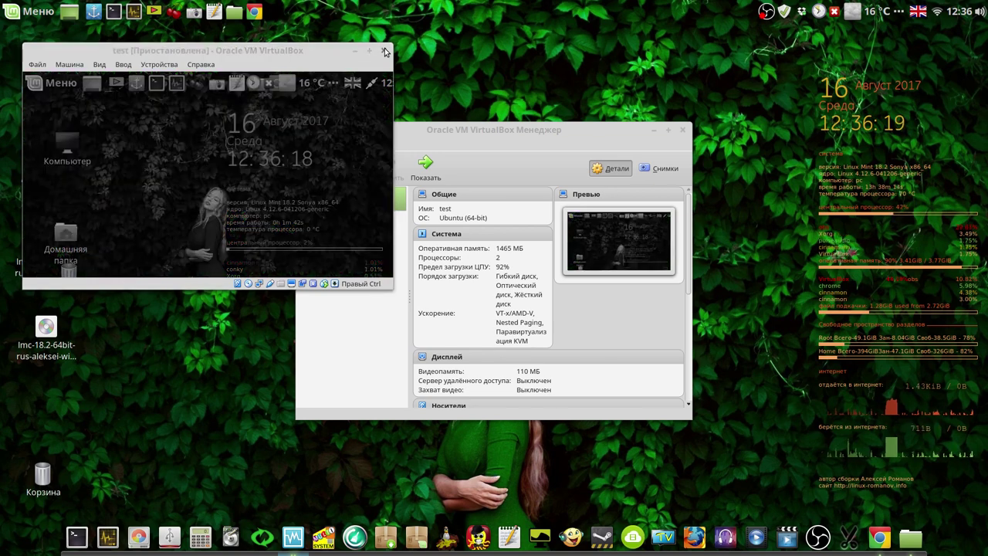
{"action": "left_click", "coordinate": [272, 191]}
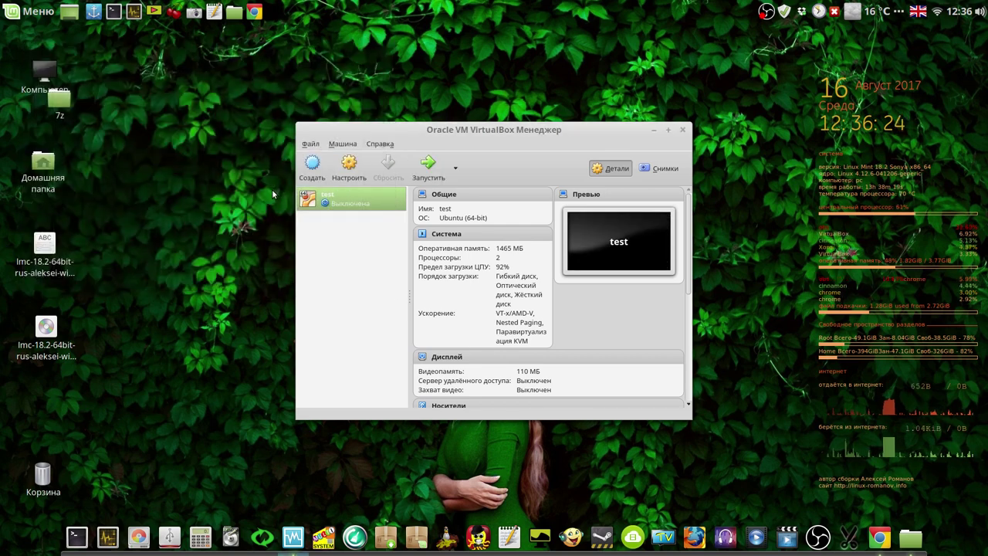
{"action": "left_click", "coordinate": [684, 132]}
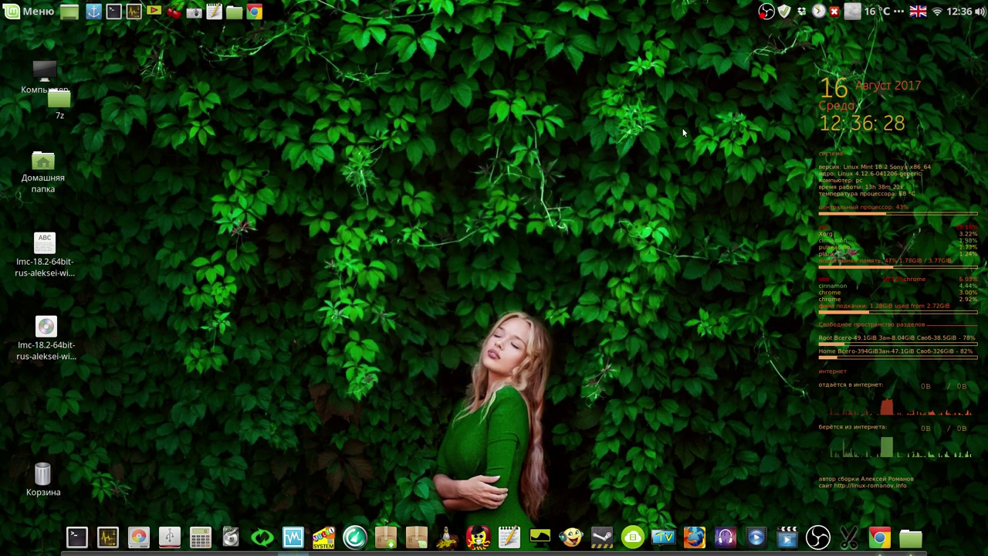